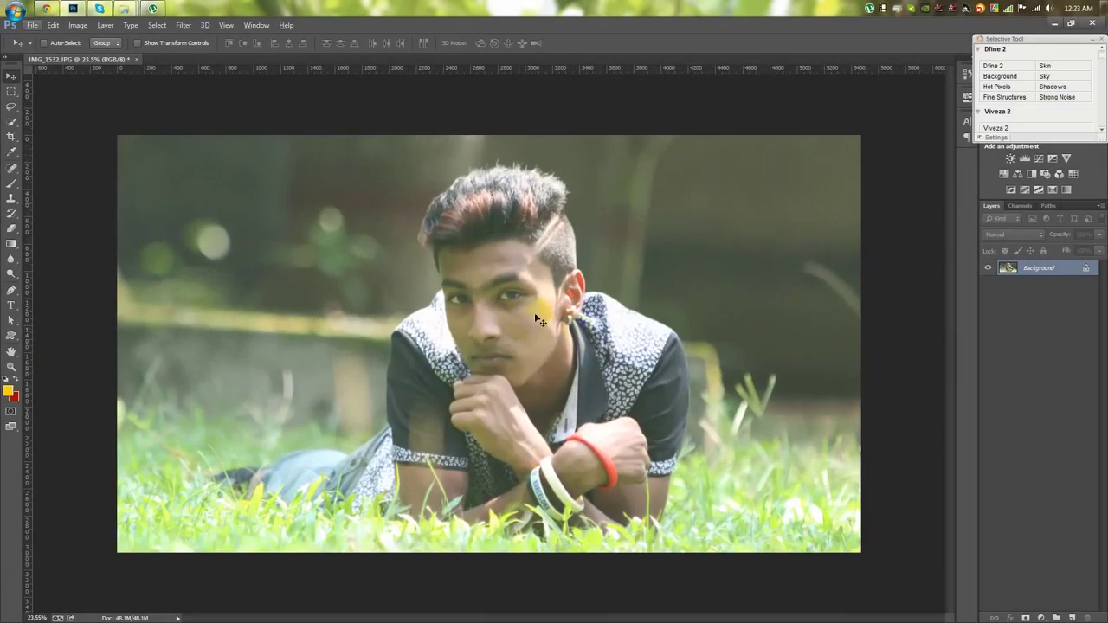
- Bring up Photoshop's Image menu for the grass portrait photo
{"action": "left_click", "coordinate": [77, 25]}
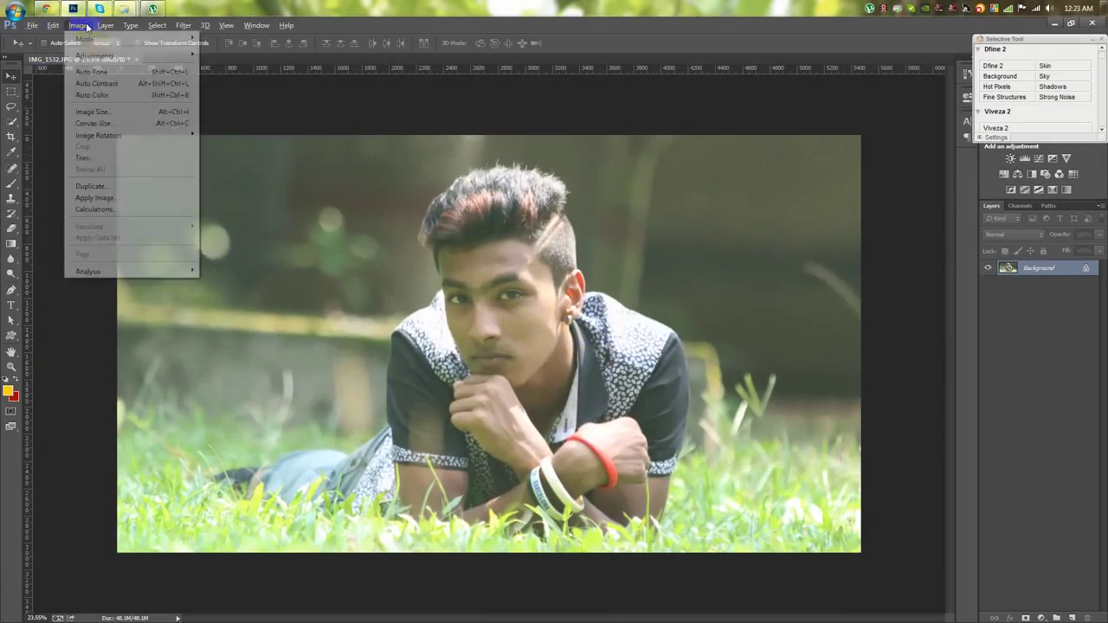
- Auto-contrast the portrait, heal forehead blemishes, and straighten it with a -0.9° crop rotation
{"action": "left_click", "coordinate": [134, 89]}
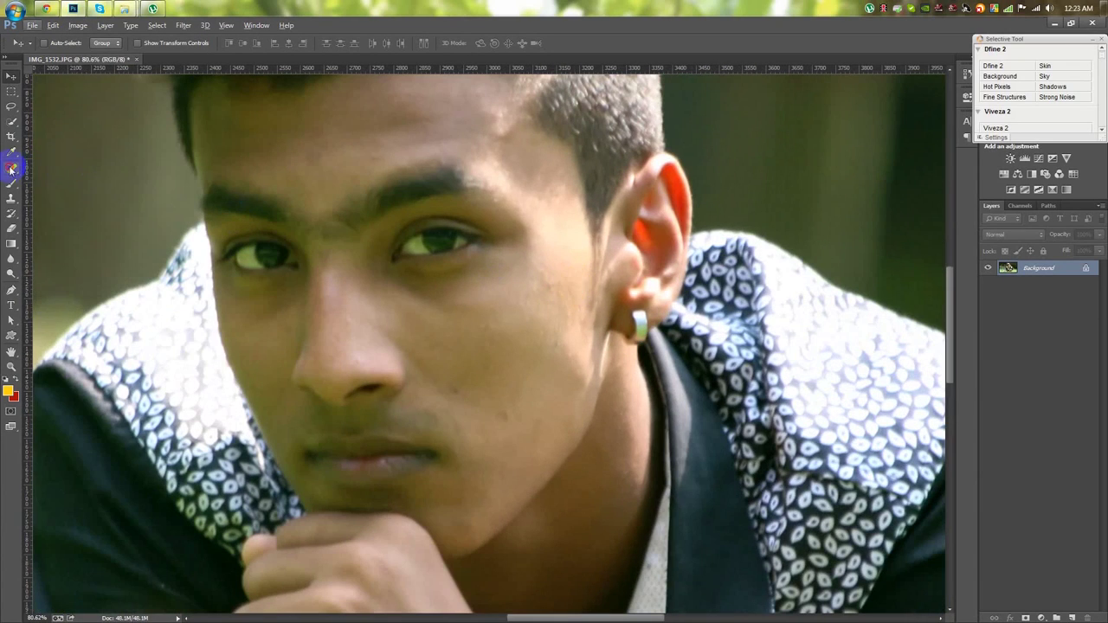
{"action": "left_click", "coordinate": [11, 169]}
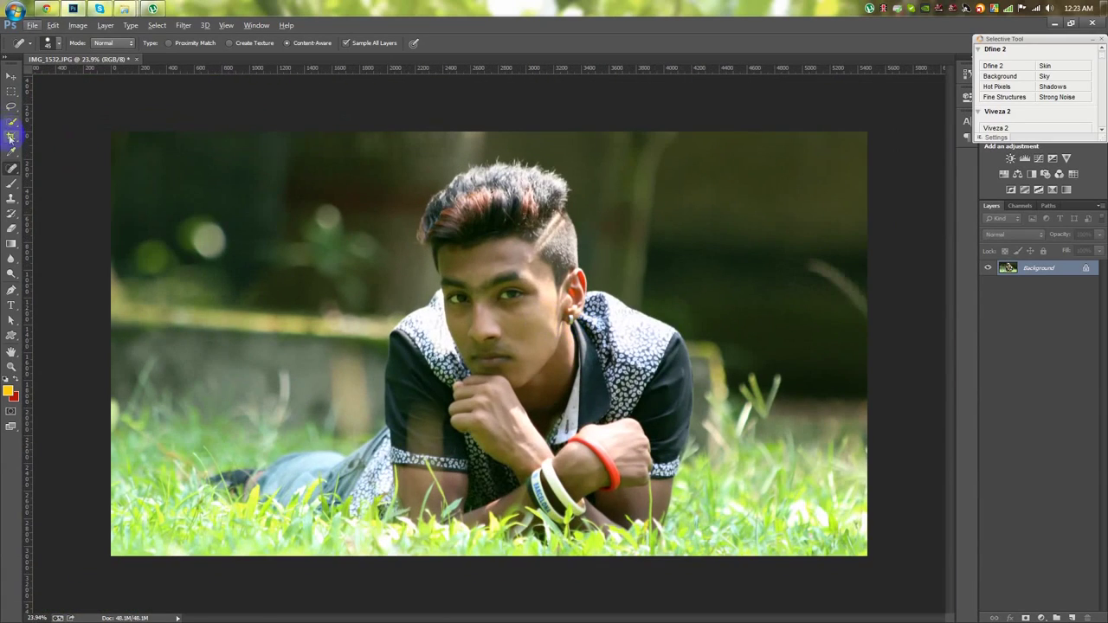
{"action": "left_click", "coordinate": [11, 137]}
{"action": "left_click_drag", "start_coordinate": [920, 282], "coordinate": [927, 277]}
{"action": "left_click", "coordinate": [580, 43]}
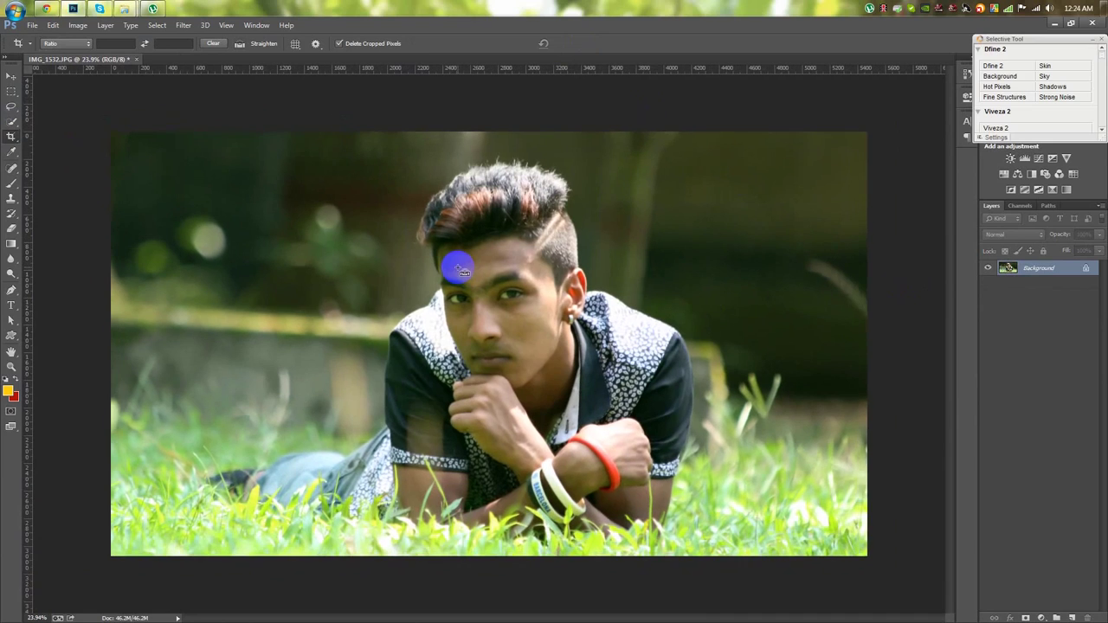
{"action": "left_click", "coordinate": [12, 79]}
- Apply Color Efex Pro 4's Foliage filter with Method 1 as a new Foliage (CEP 4) layer
{"action": "left_click", "coordinate": [183, 25]}
{"action": "mouse_move", "coordinate": [204, 290]}
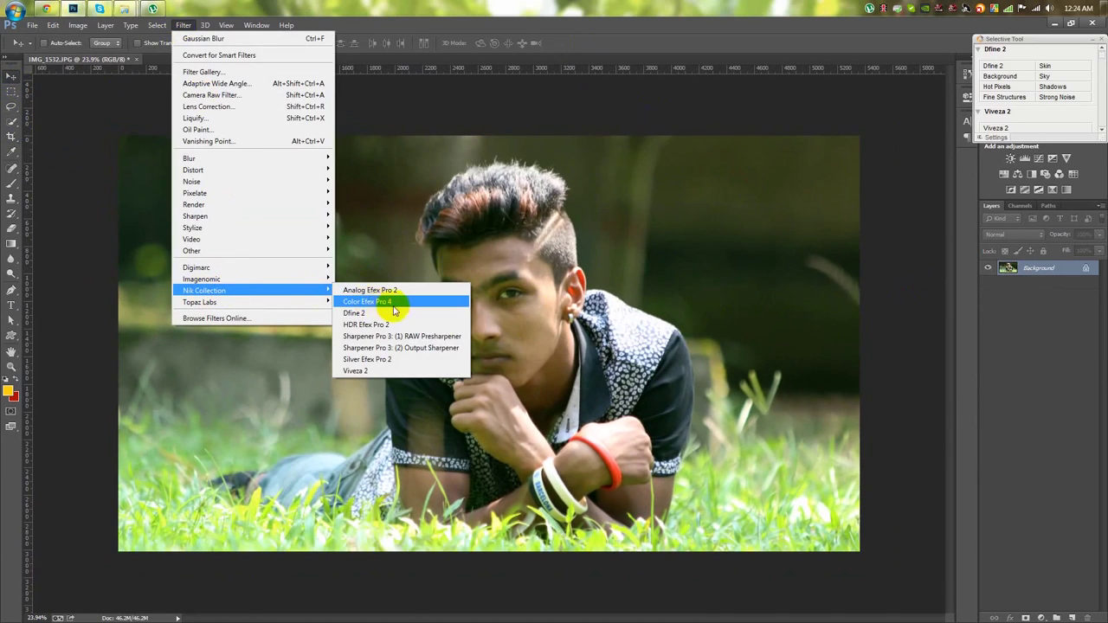
{"action": "left_click", "coordinate": [371, 303]}
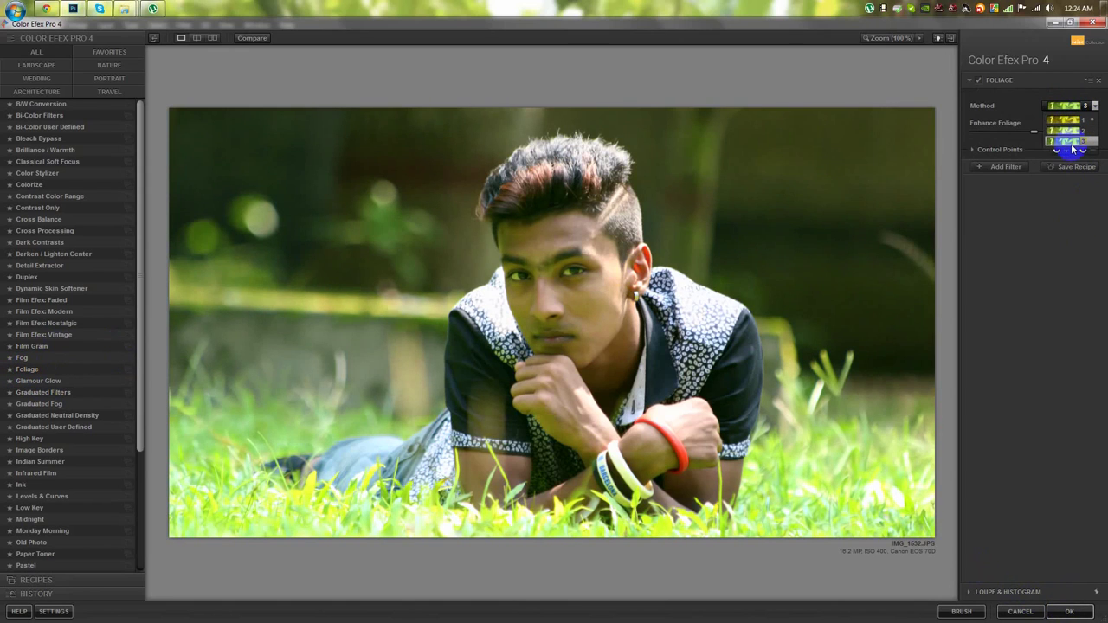
{"action": "left_click", "coordinate": [1073, 130]}
{"action": "left_click", "coordinate": [1069, 611]}
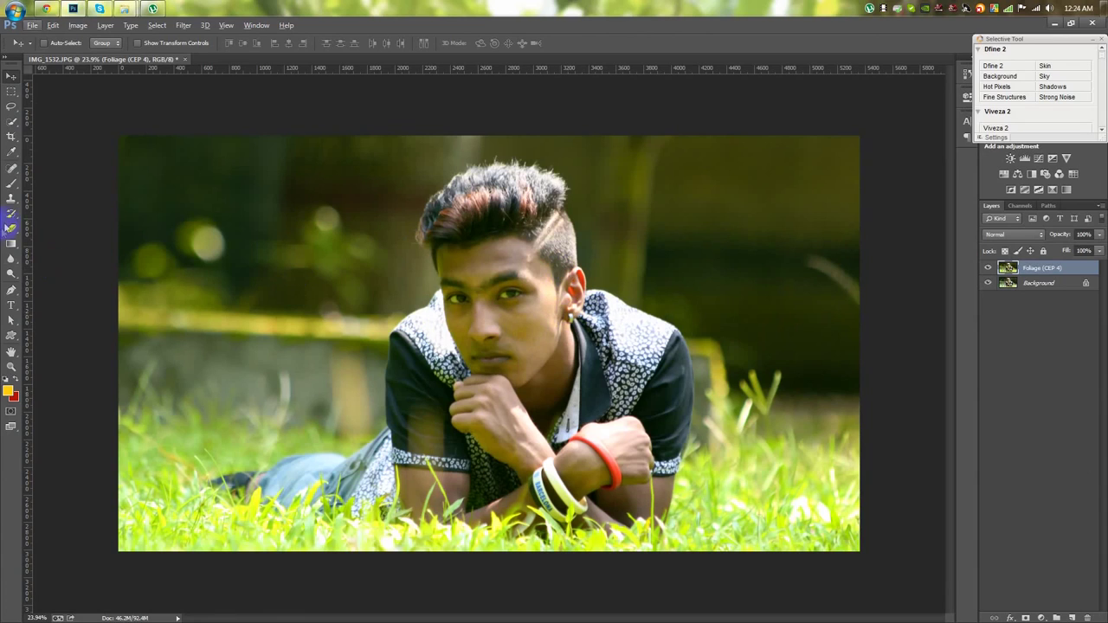
{"action": "left_click", "coordinate": [11, 273]}
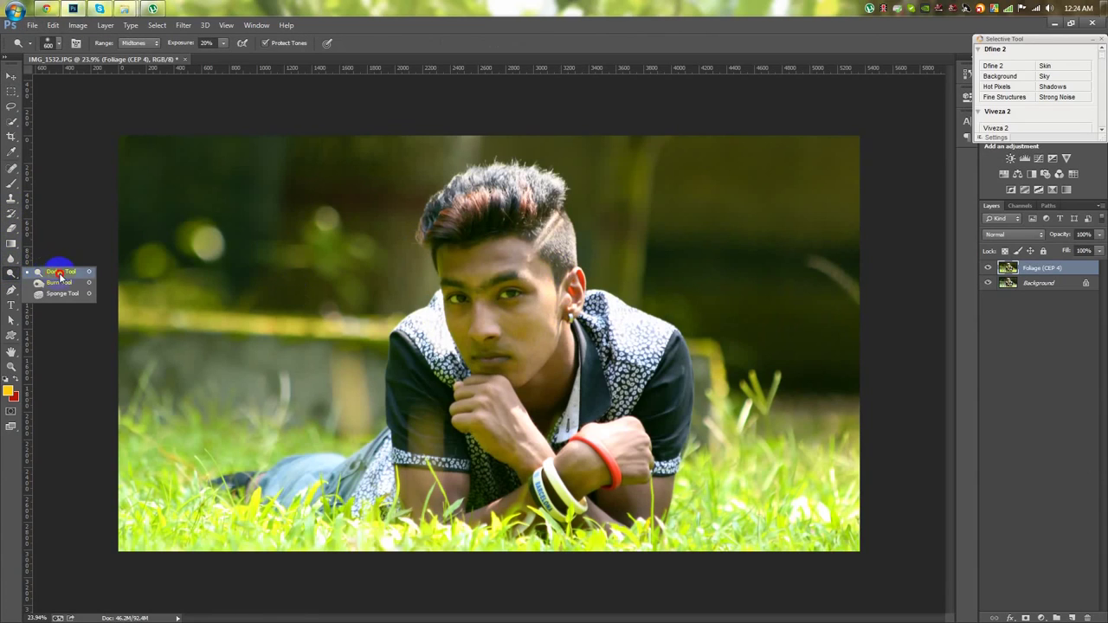
- Set the Dodge brush to size 800 with 0% hardness and lighten the face and neck
{"action": "right_click", "coordinate": [318, 308]}
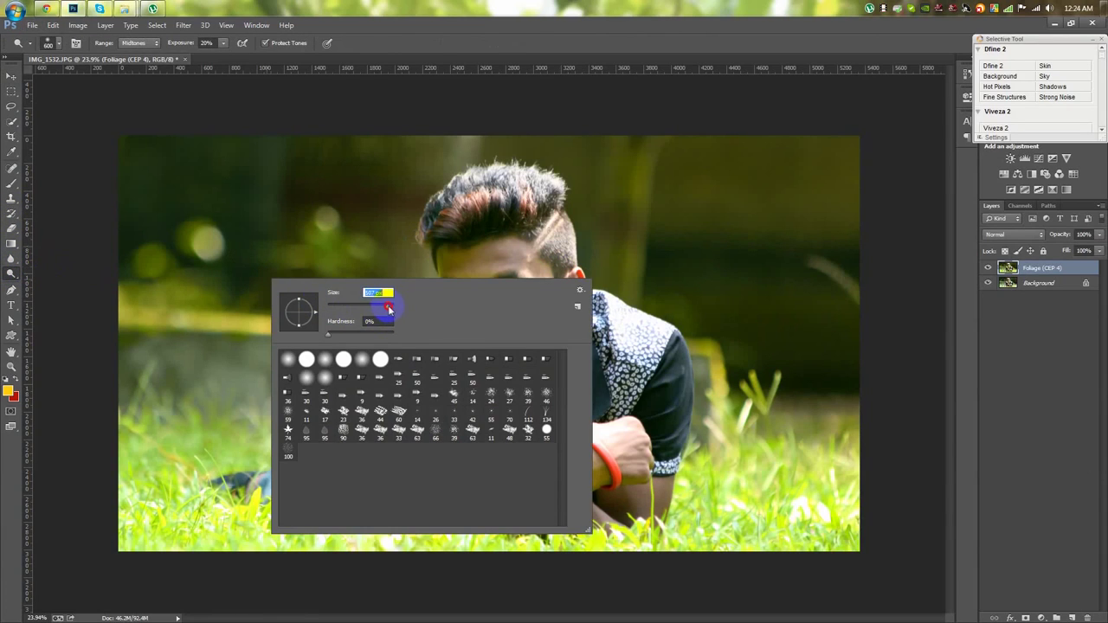
{"action": "scroll", "coordinate": [385, 293], "scroll_direction": "up", "scroll_amount": 5}
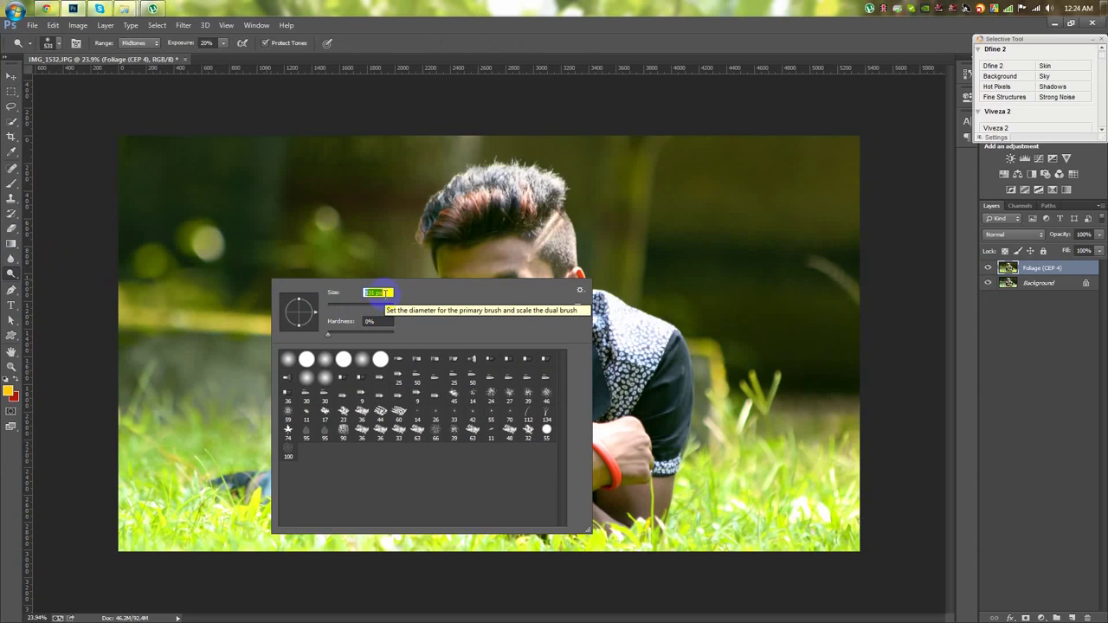
{"action": "key", "text": "Return"}
{"action": "left_click", "coordinate": [522, 348]}
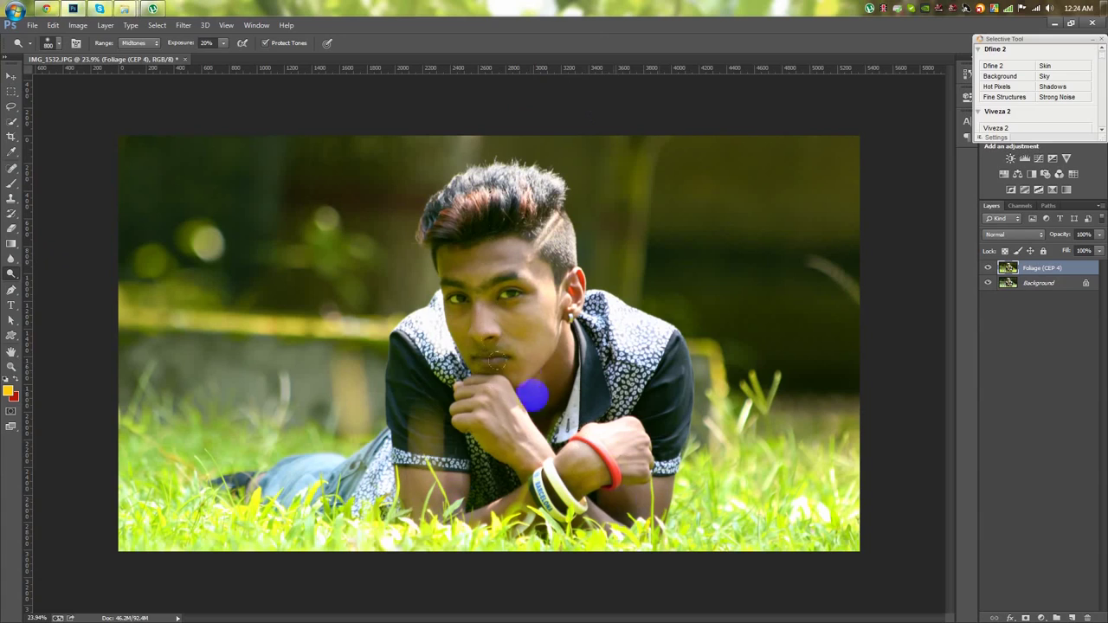
{"action": "left_click", "coordinate": [464, 256]}
{"action": "left_click_drag", "start_coordinate": [459, 256], "coordinate": [554, 416]}
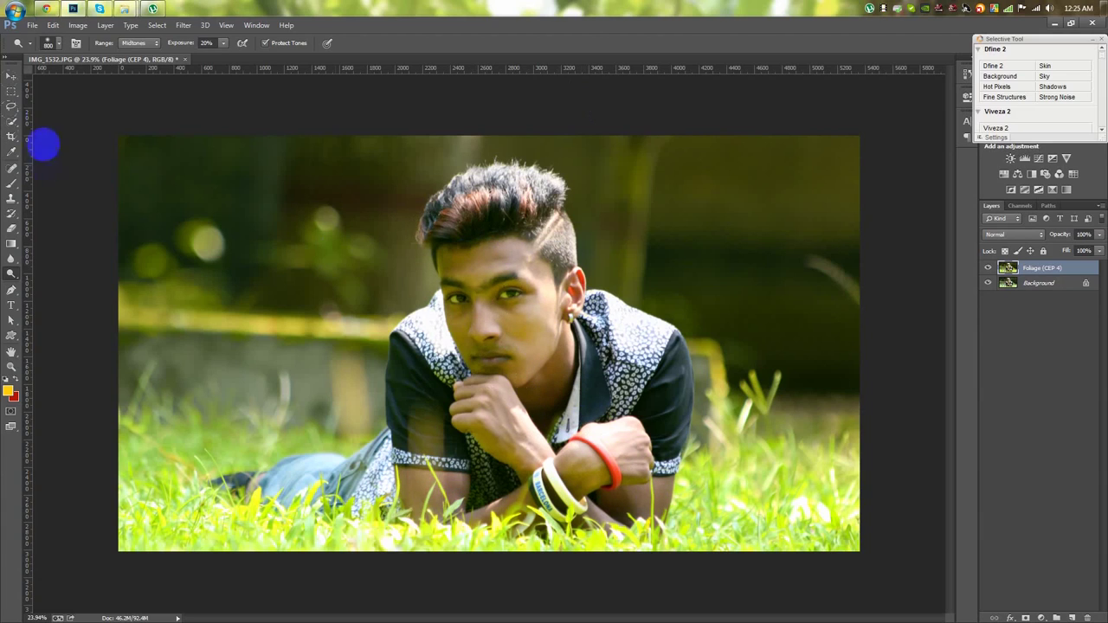
- Place the Diwali sparkle image into the portrait and enlarge it
{"action": "left_click", "coordinate": [75, 69]}
{"action": "mouse_move", "coordinate": [566, 354]}
{"action": "left_mouse_down"}
{"action": "mouse_move", "coordinate": [472, 300]}
{"action": "mouse_move", "coordinate": [489, 343]}
{"action": "left_mouse_up"}
{"action": "mouse_move", "coordinate": [601, 270]}
{"action": "left_mouse_down"}
{"action": "mouse_move", "coordinate": [714, 240]}
{"action": "mouse_move", "coordinate": [799, 255]}
{"action": "mouse_move", "coordinate": [903, 205]}
{"action": "left_mouse_up"}
{"action": "left_click", "coordinate": [580, 43]}
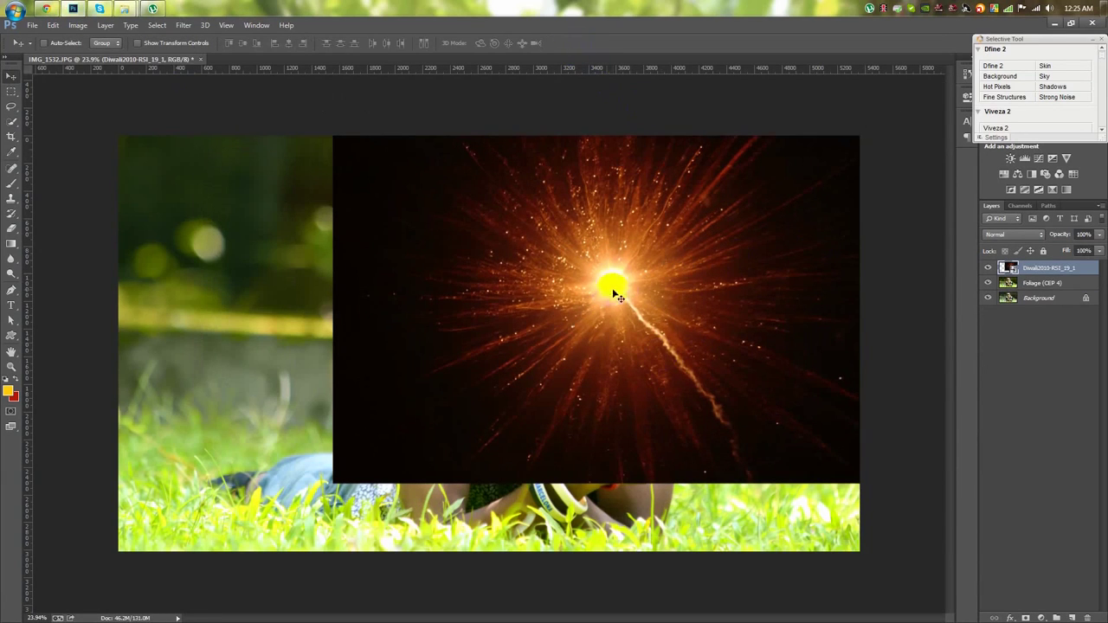
{"action": "left_click", "coordinate": [154, 62]}
- Rasterize the sparkle layer and soften it with a strong Gaussian Blur
{"action": "right_click", "coordinate": [1072, 267]}
{"action": "left_click", "coordinate": [942, 280]}
{"action": "left_click", "coordinate": [184, 24]}
{"action": "mouse_move", "coordinate": [202, 158]}
{"action": "left_click", "coordinate": [366, 243]}
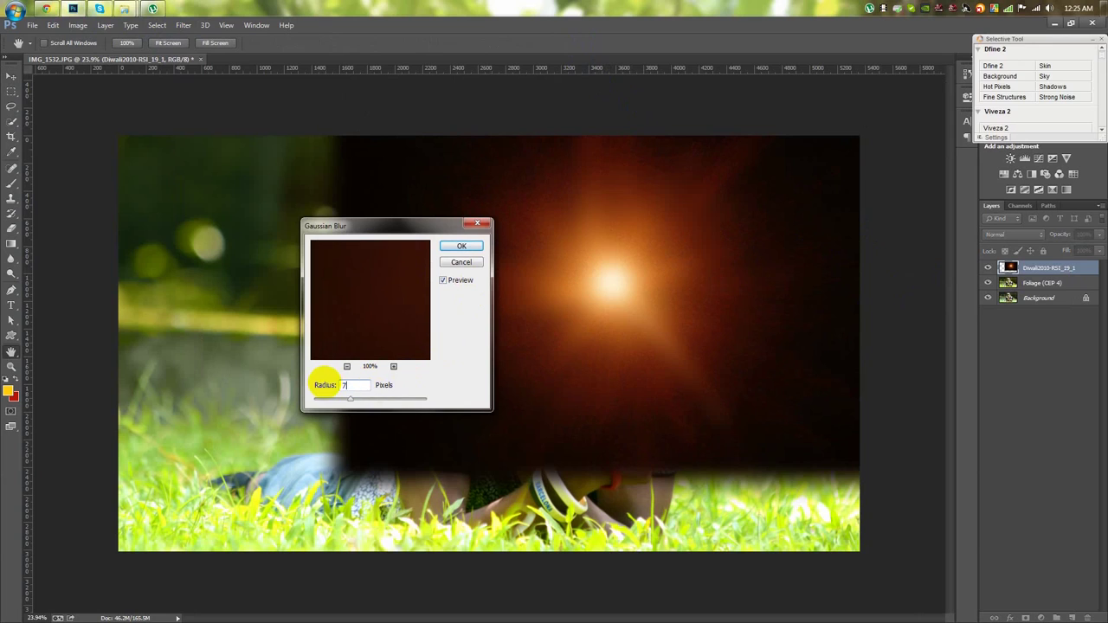
{"action": "left_click_drag", "start_coordinate": [325, 385], "coordinate": [460, 361]}
{"action": "left_click", "coordinate": [462, 247]}
- Blend the sparkle layer in Screen mode and move it to the upper right
{"action": "left_click", "coordinate": [1013, 234]}
{"action": "left_click", "coordinate": [1008, 342]}
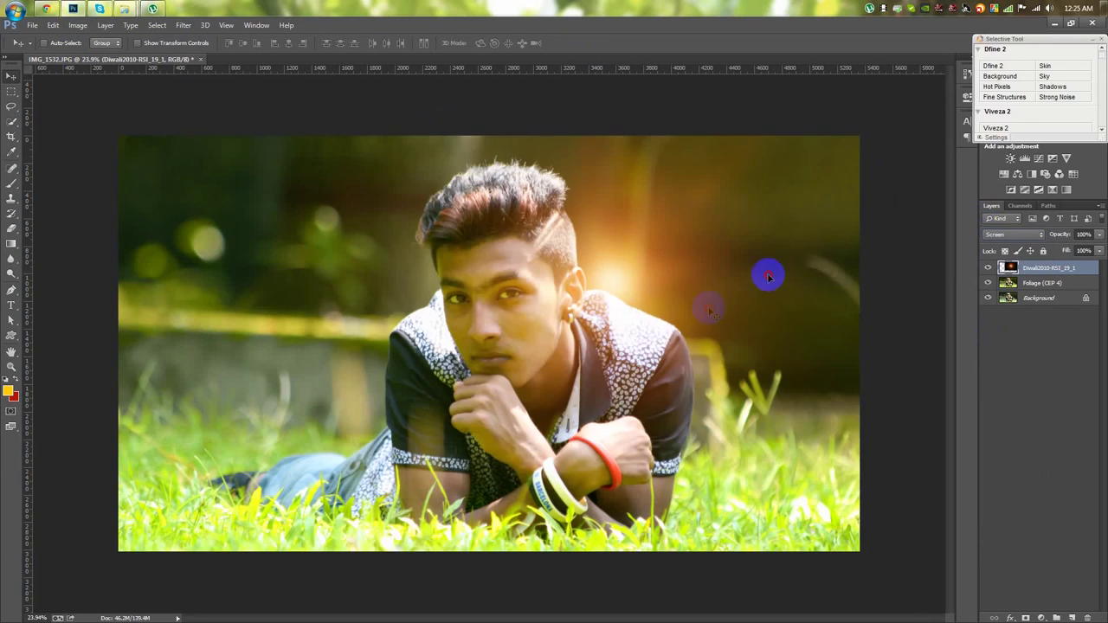
{"action": "left_click_drag", "start_coordinate": [768, 277], "coordinate": [881, 191]}
{"action": "left_click", "coordinate": [78, 25]}
{"action": "left_click", "coordinate": [227, 62]}
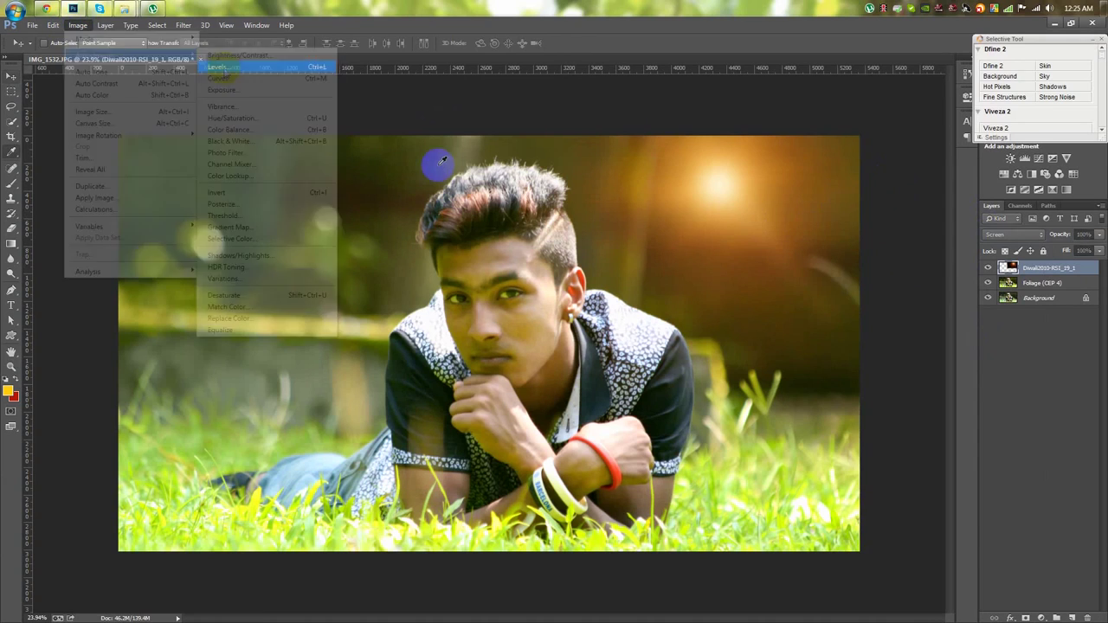
- Apply Levels to the glow layer with input levels 31 and 228
{"action": "left_click_drag", "start_coordinate": [268, 245], "coordinate": [283, 241]}
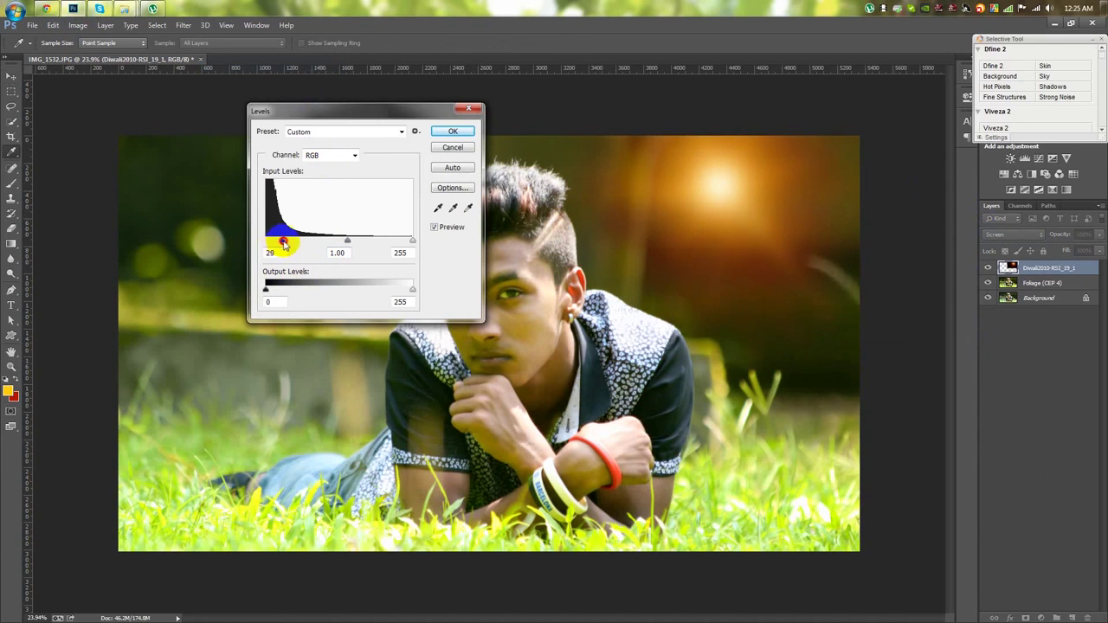
{"action": "left_click_drag", "start_coordinate": [412, 241], "coordinate": [396, 241]}
{"action": "left_click", "coordinate": [452, 132]}
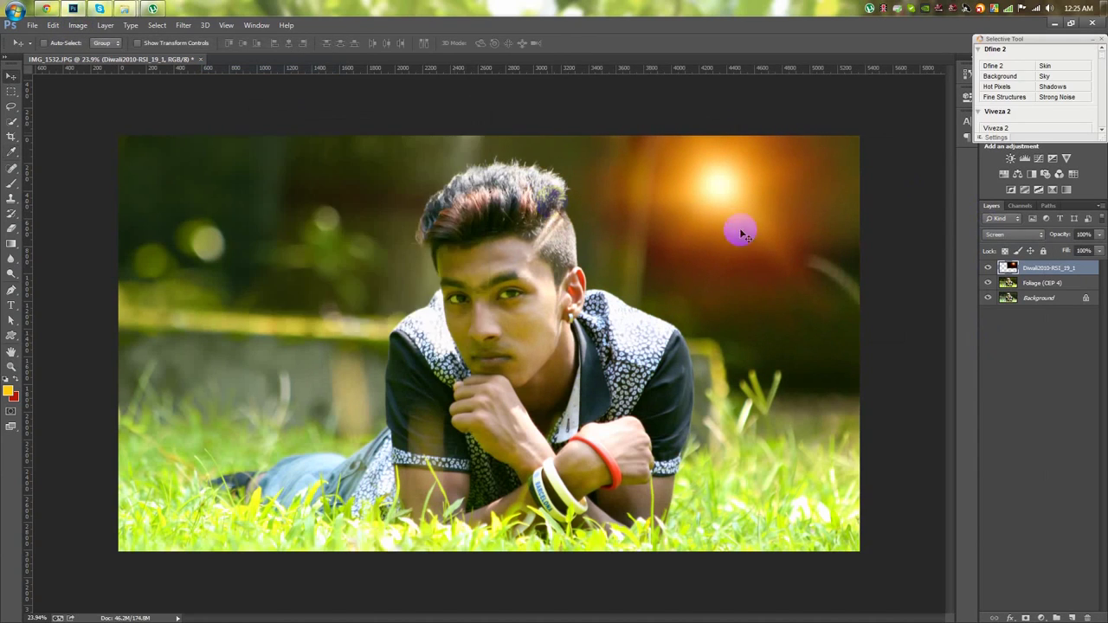
{"action": "scroll", "coordinate": [692, 231], "scroll_direction": "down", "scroll_amount": 3}
- Scale the glow layer up to about 633% over the photo
{"action": "key", "text": "ctrl+t"}
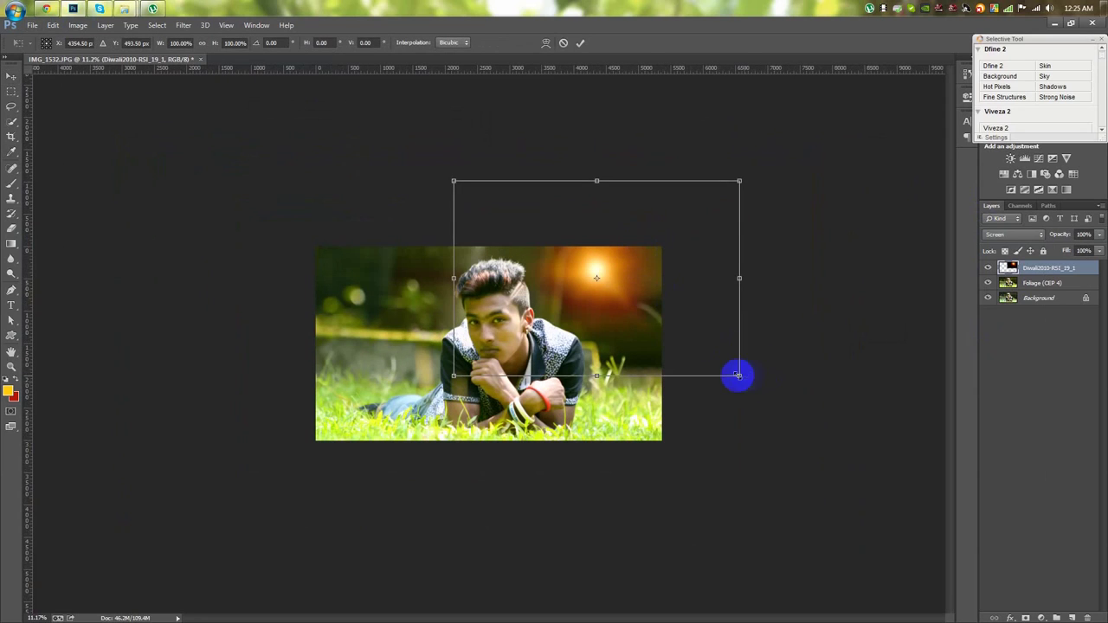
{"action": "left_click_drag", "start_coordinate": [739, 375], "coordinate": [764, 366]}
{"action": "scroll", "coordinate": [692, 363], "scroll_direction": "down", "scroll_amount": 3}
{"action": "left_click_drag", "start_coordinate": [680, 364], "coordinate": [839, 475]}
{"action": "scroll", "coordinate": [838, 475], "scroll_direction": "up", "scroll_amount": 2}
{"action": "scroll", "coordinate": [567, 358], "scroll_direction": "up", "scroll_amount": 3}
{"action": "left_click_drag", "start_coordinate": [667, 336], "coordinate": [703, 355]}
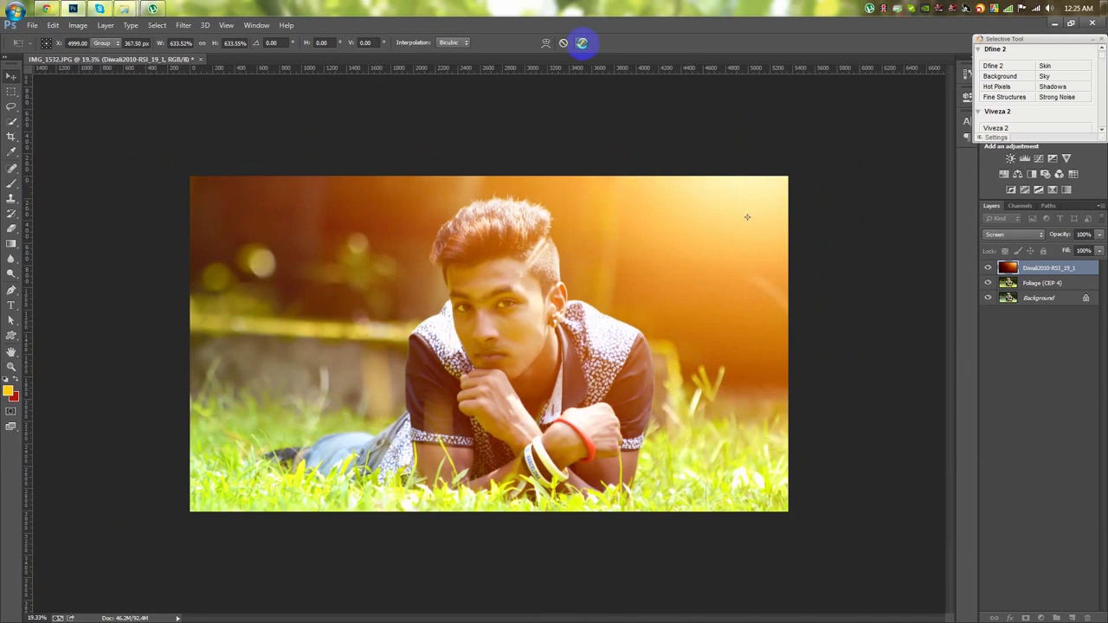
{"action": "left_click", "coordinate": [581, 41]}
- Shift the orange glow toward the upper right, comparing it on and off
{"action": "scroll", "coordinate": [597, 299], "scroll_direction": "up", "scroll_amount": 1}
{"action": "left_click_drag", "start_coordinate": [593, 302], "coordinate": [818, 288]}
{"action": "left_click", "coordinate": [988, 268]}
{"action": "left_click", "coordinate": [988, 268]}
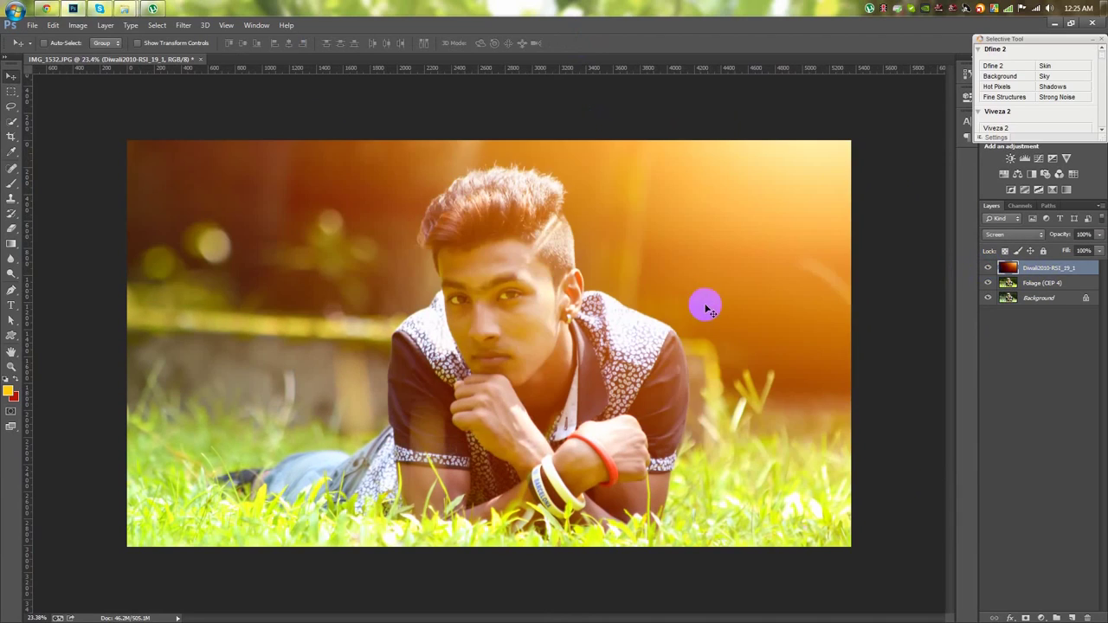
{"action": "left_click_drag", "start_coordinate": [704, 303], "coordinate": [722, 300]}
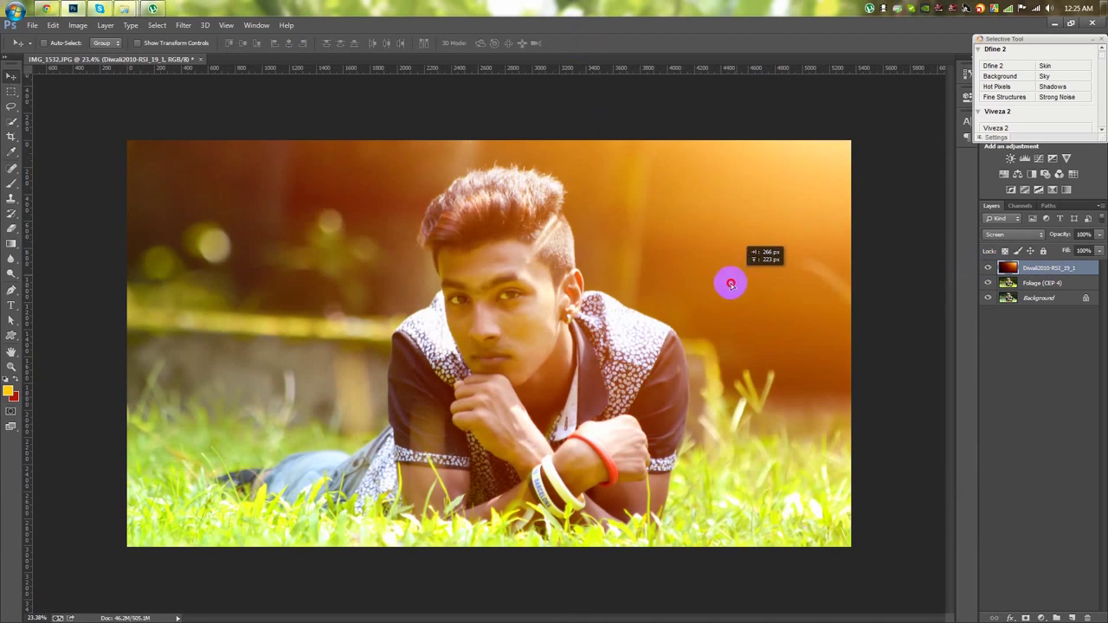
- In Camera Raw on the Foliage layer, drop highlights, lift shadows slightly, and warm the temperature
{"action": "left_click", "coordinate": [1011, 284]}
{"action": "left_click", "coordinate": [184, 25]}
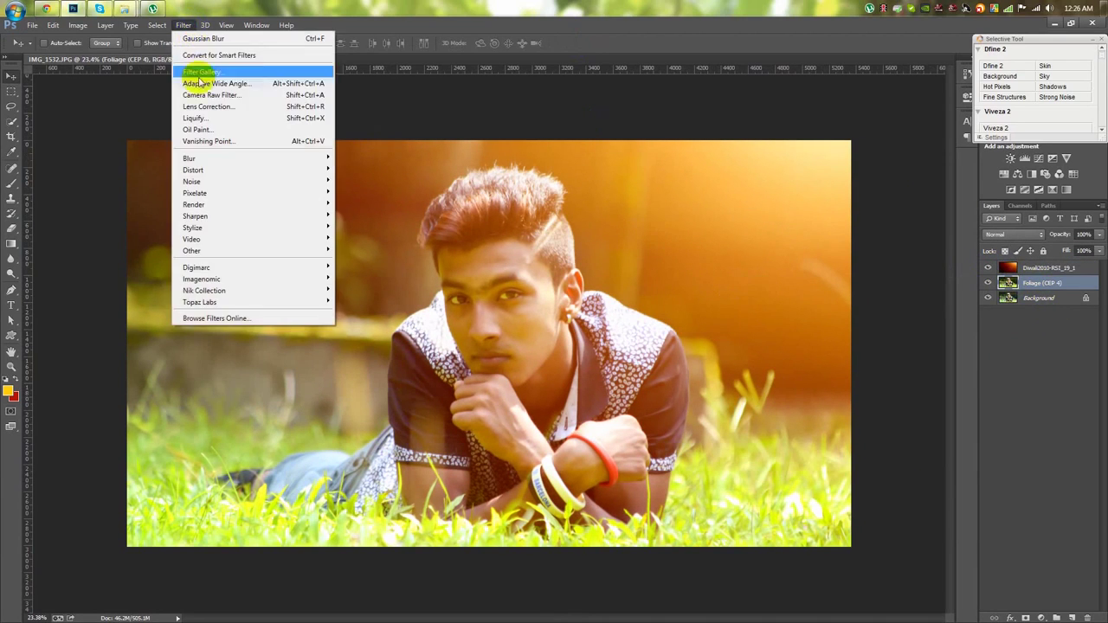
{"action": "left_click", "coordinate": [200, 97]}
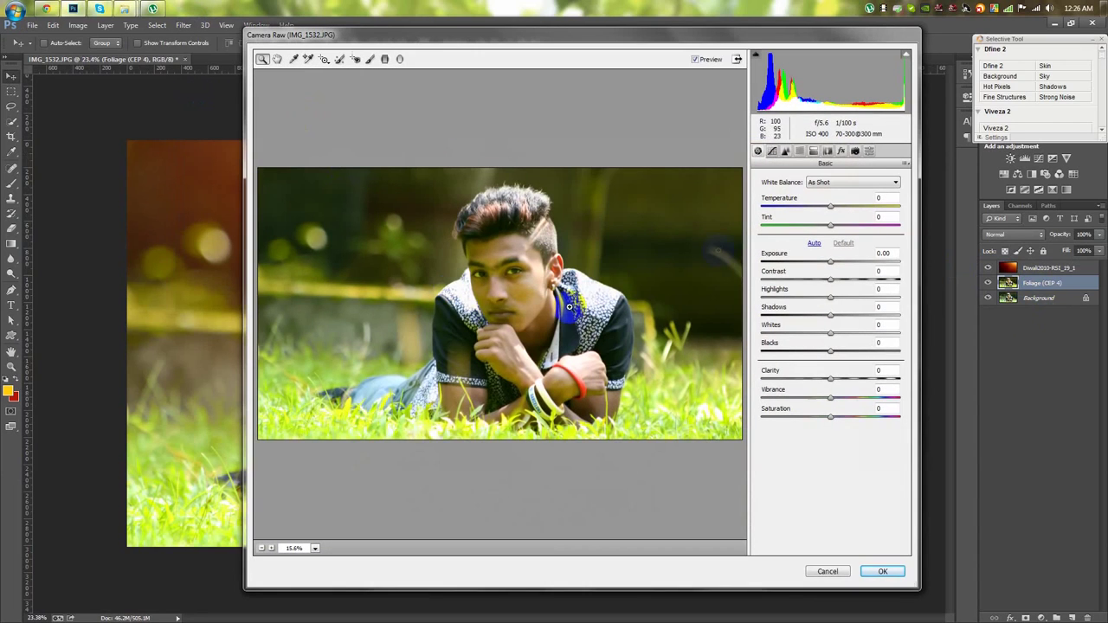
{"action": "left_click_drag", "start_coordinate": [829, 297], "coordinate": [717, 300]}
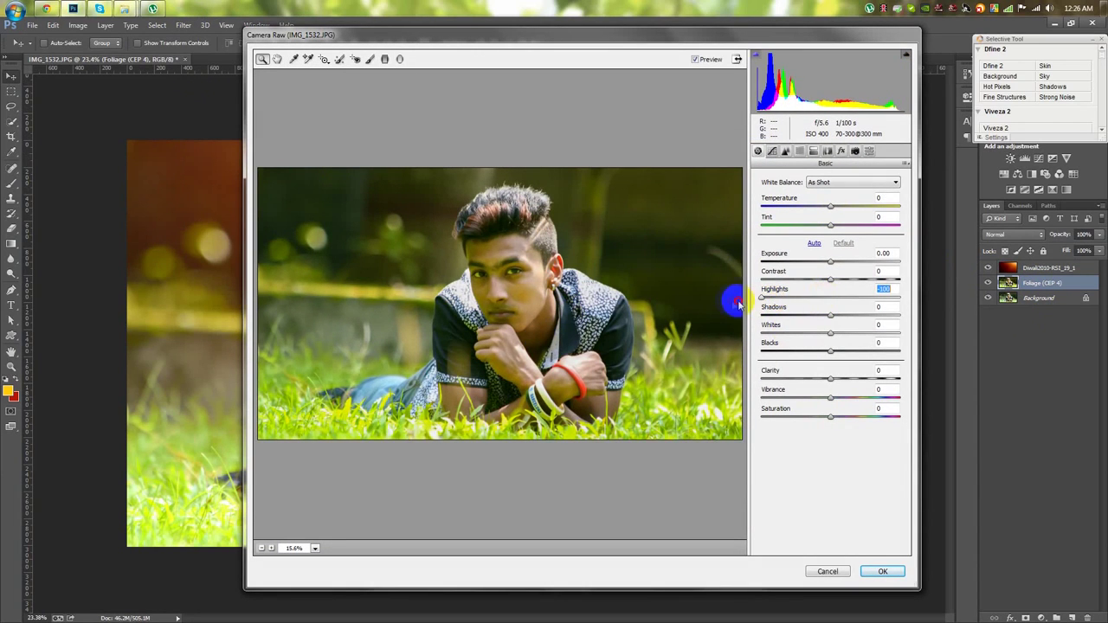
{"action": "left_click_drag", "start_coordinate": [830, 314], "coordinate": [841, 315]}
{"action": "left_click_drag", "start_coordinate": [830, 208], "coordinate": [837, 209]}
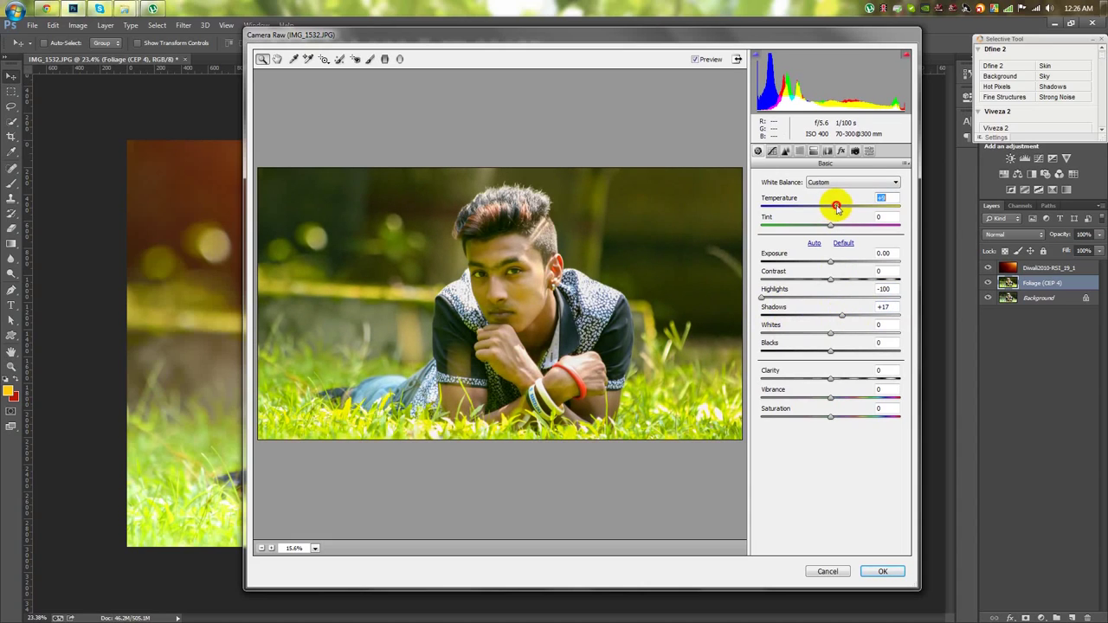
- Draw a graduated filter angled from the grass up toward the hair
{"action": "left_click", "coordinate": [384, 59]}
{"action": "mouse_move", "coordinate": [377, 405]}
{"action": "left_mouse_down"}
{"action": "mouse_move", "coordinate": [364, 439]}
{"action": "mouse_move", "coordinate": [452, 250]}
{"action": "left_mouse_up"}
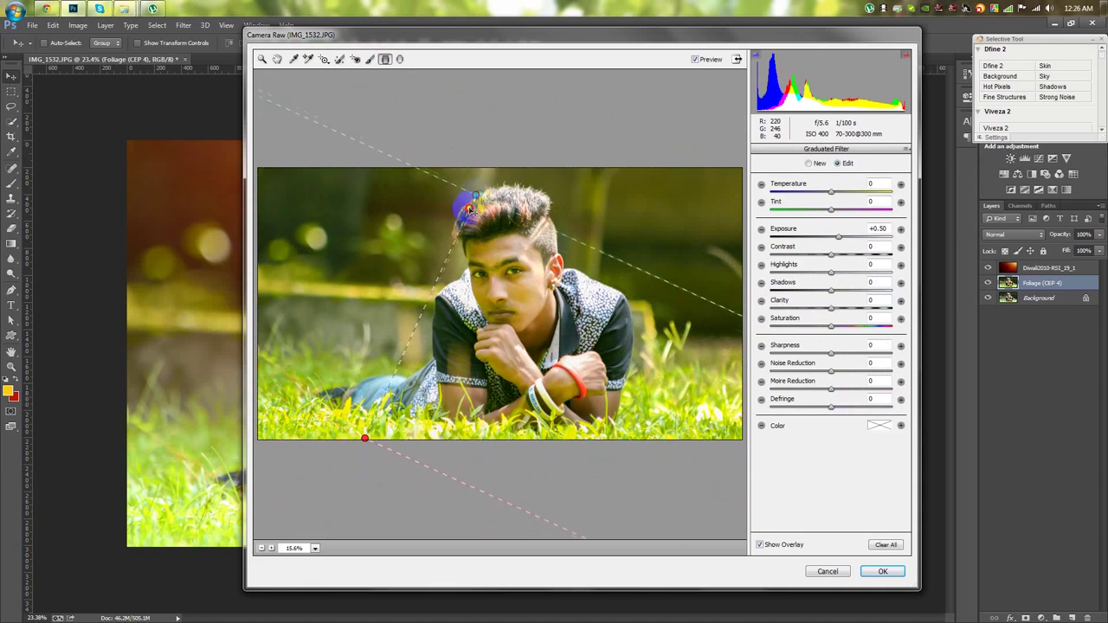
{"action": "left_click_drag", "start_coordinate": [364, 440], "coordinate": [392, 385]}
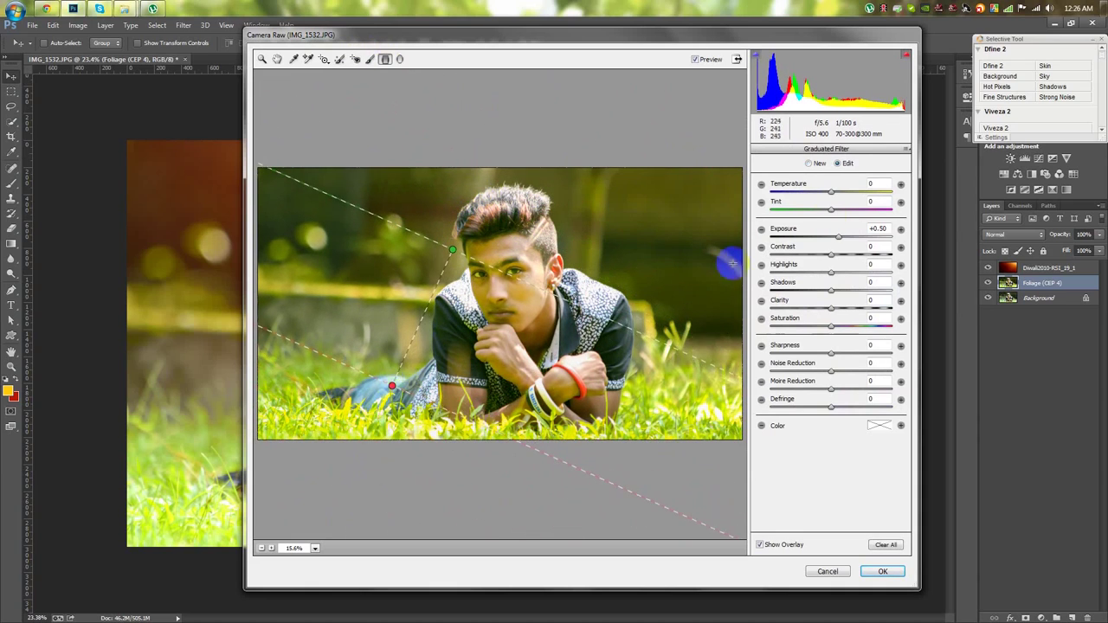
{"action": "left_click_drag", "start_coordinate": [838, 237], "coordinate": [814, 240]}
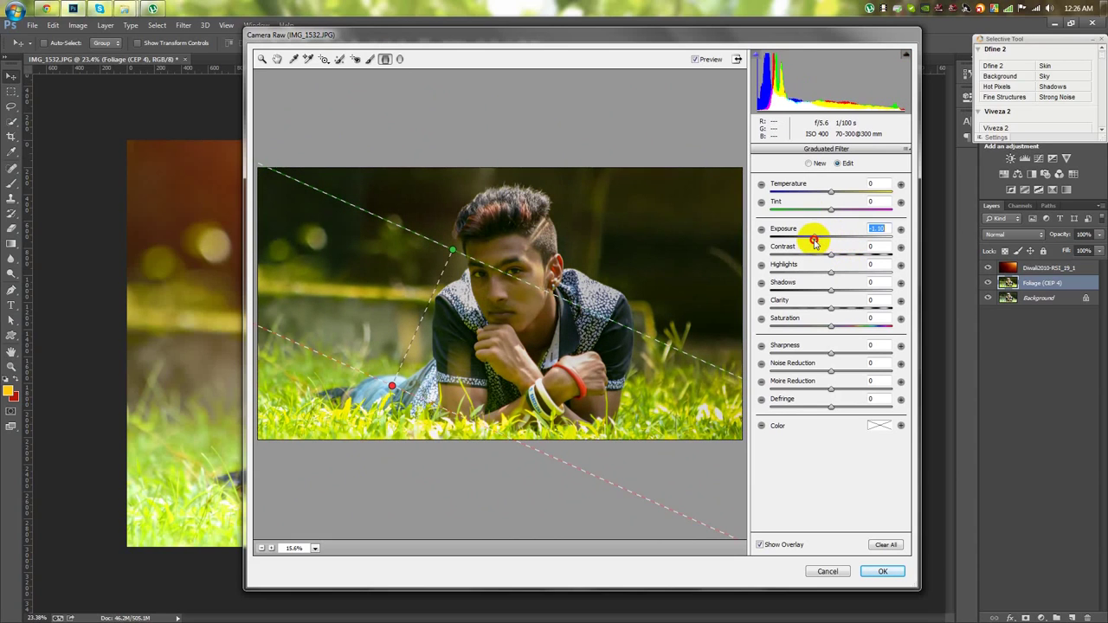
{"action": "left_click_drag", "start_coordinate": [451, 251], "coordinate": [371, 419]}
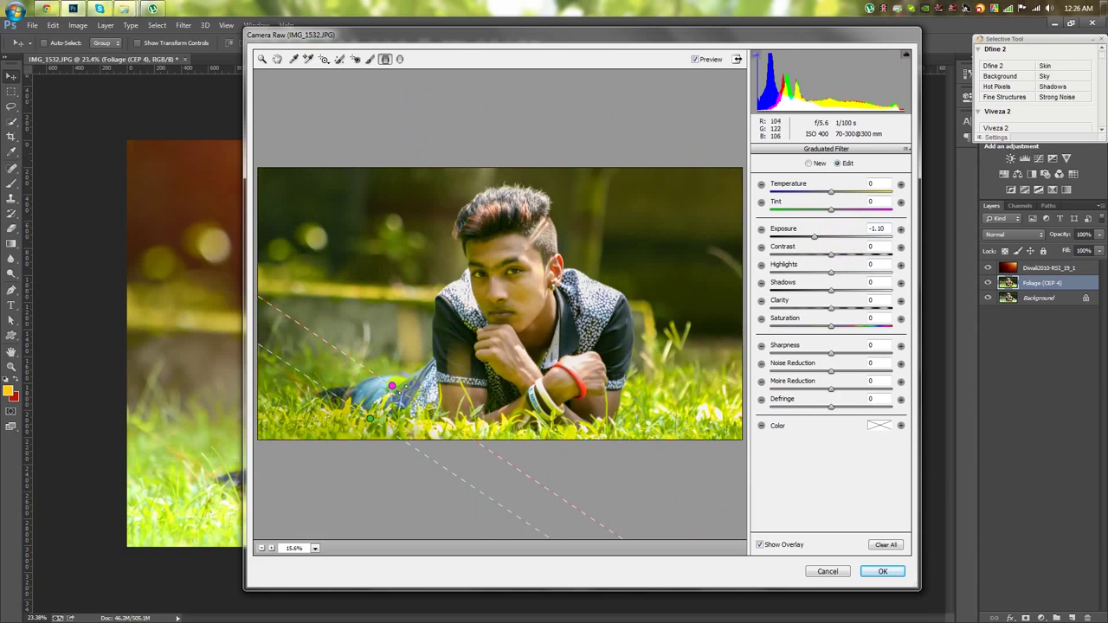
{"action": "left_click_drag", "start_coordinate": [392, 385], "coordinate": [474, 223]}
{"action": "left_click_drag", "start_coordinate": [373, 419], "coordinate": [362, 426]}
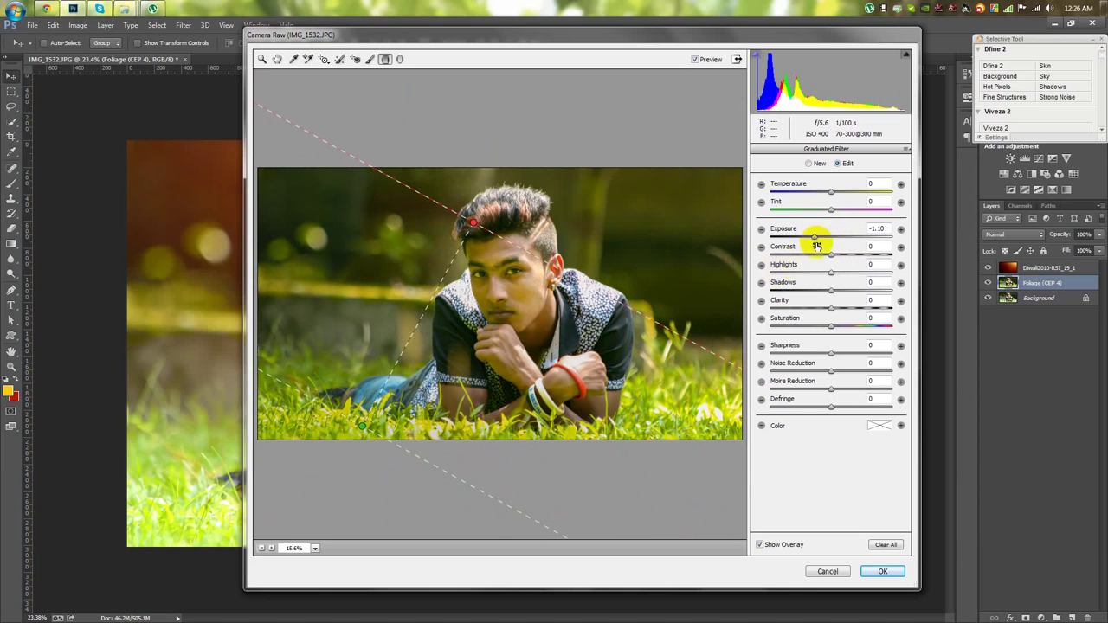
- Set the gradient to Exposure -0.65, Saturation +52, Contrast +7 and apply it
{"action": "left_click_drag", "start_coordinate": [813, 239], "coordinate": [822, 241]}
{"action": "left_click_drag", "start_coordinate": [831, 324], "coordinate": [853, 324]}
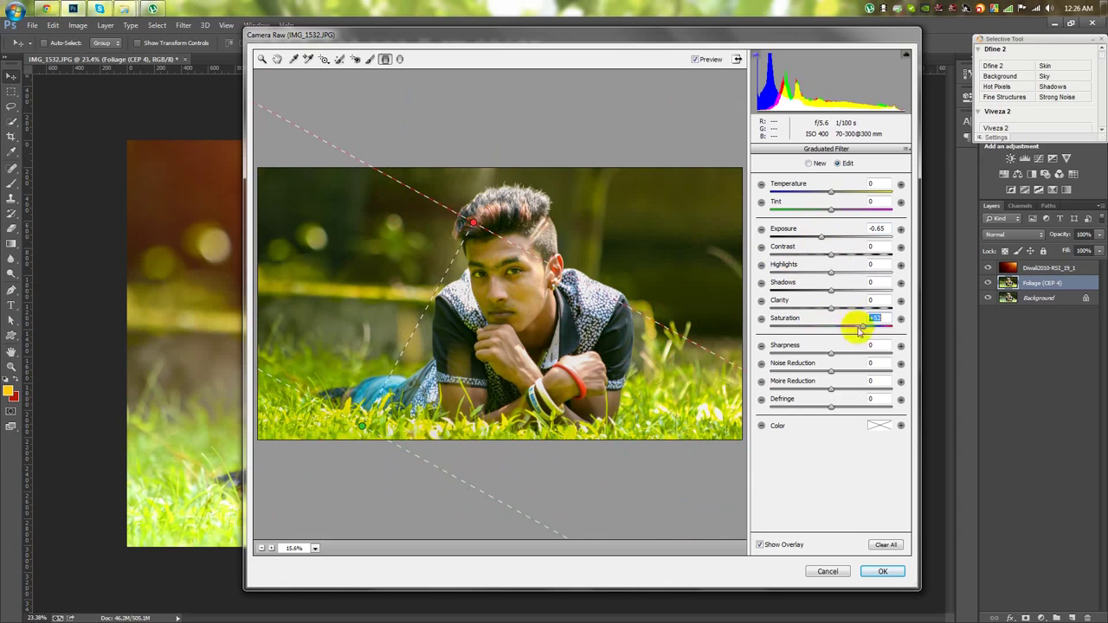
{"action": "left_click_drag", "start_coordinate": [831, 254], "coordinate": [870, 261]}
{"action": "left_click", "coordinate": [881, 571]}
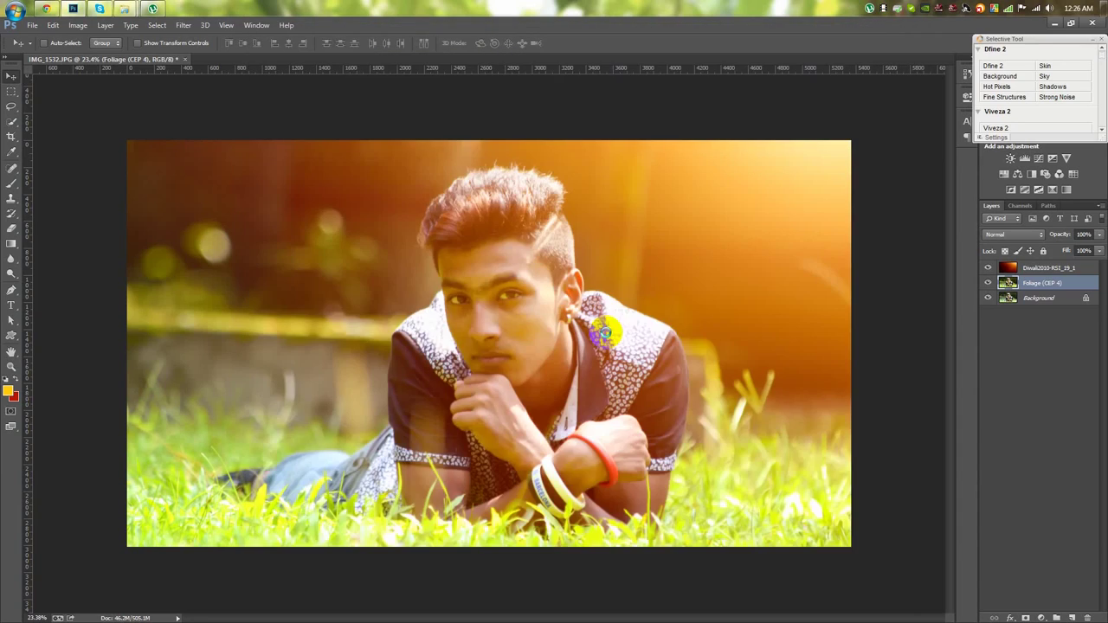
- Apply Viveza 2 with Structure -43%, slightly higher brightness, and contrast about 11%
{"action": "left_click", "coordinate": [1063, 270]}
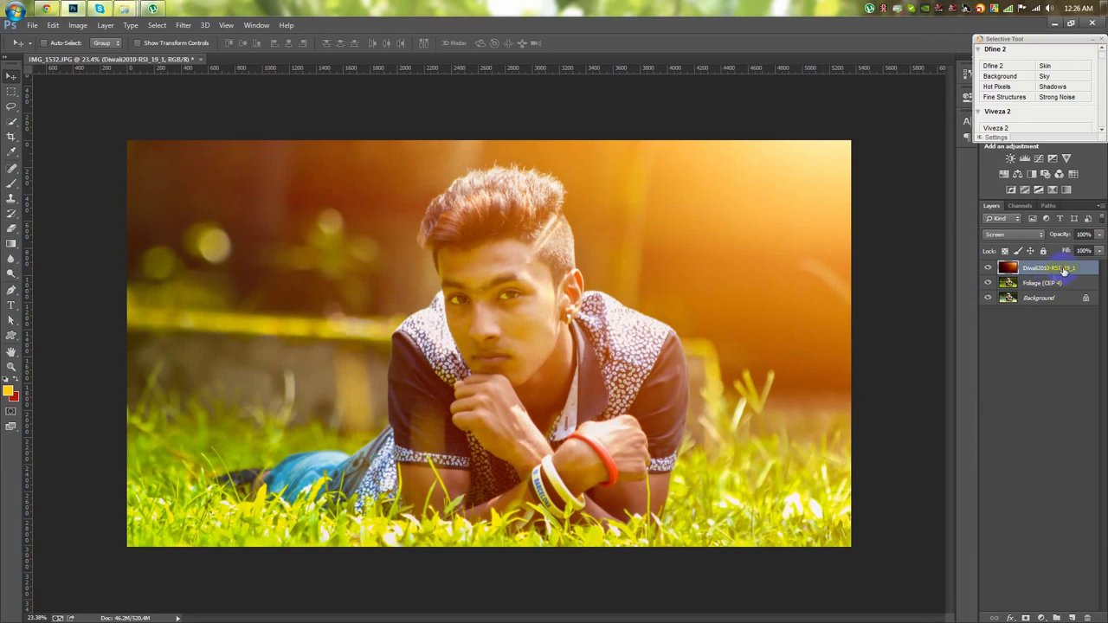
{"action": "left_click", "coordinate": [1049, 285]}
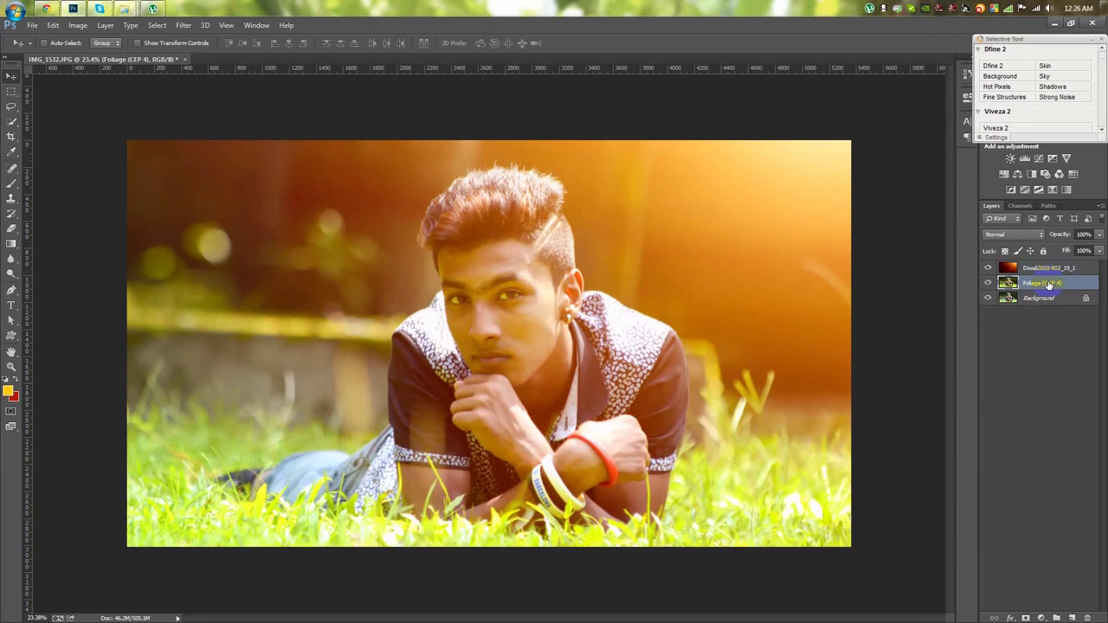
{"action": "left_click", "coordinate": [1009, 270]}
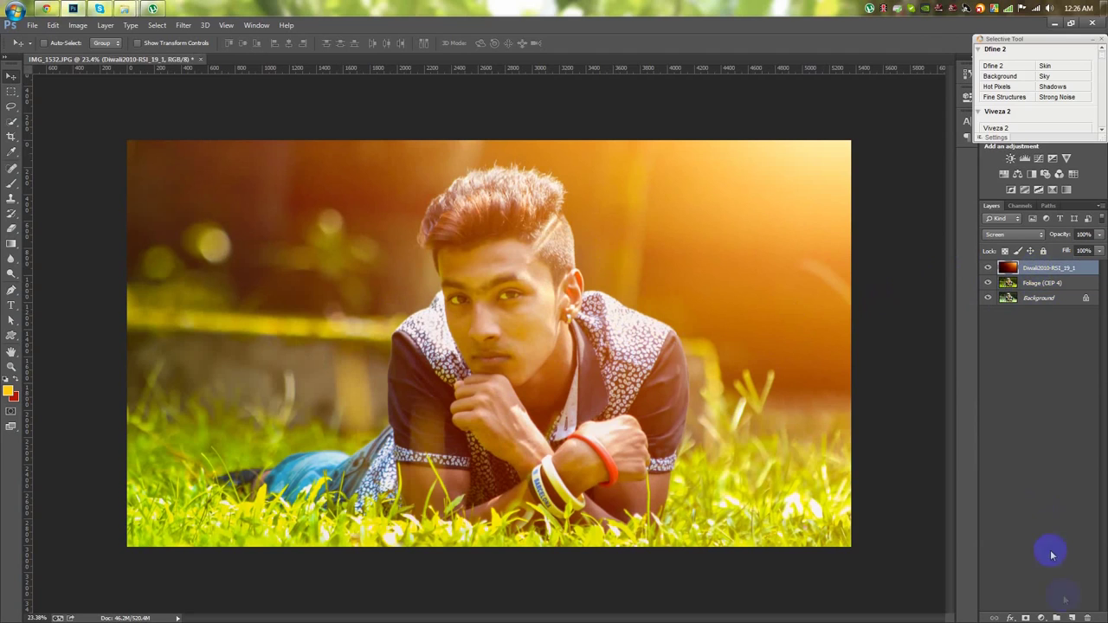
{"action": "left_click", "coordinate": [995, 127]}
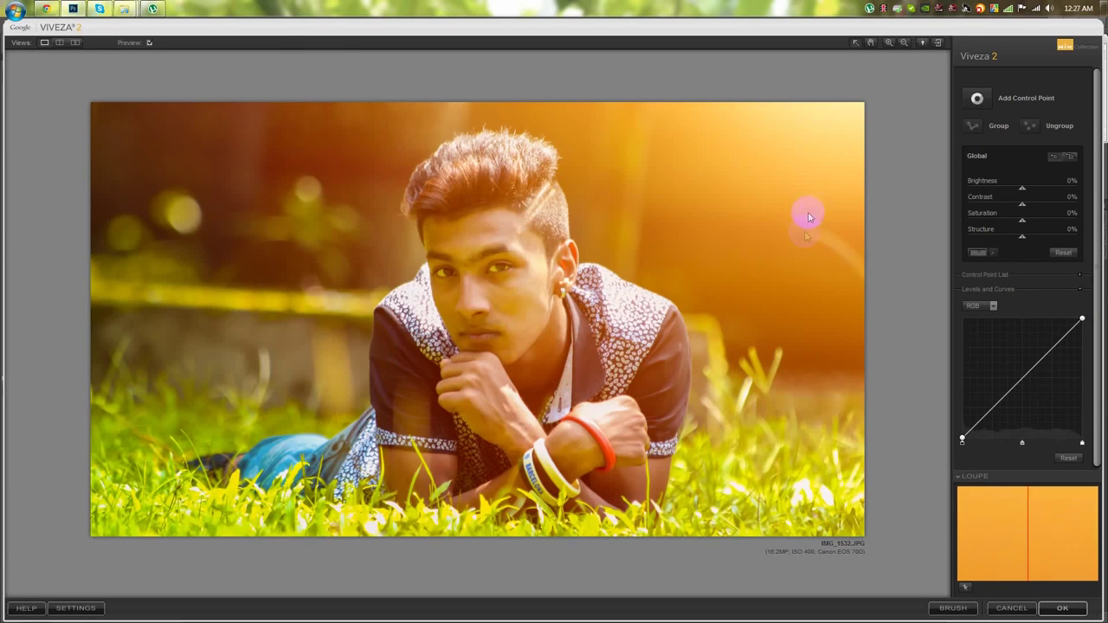
{"action": "left_click", "coordinate": [1022, 239]}
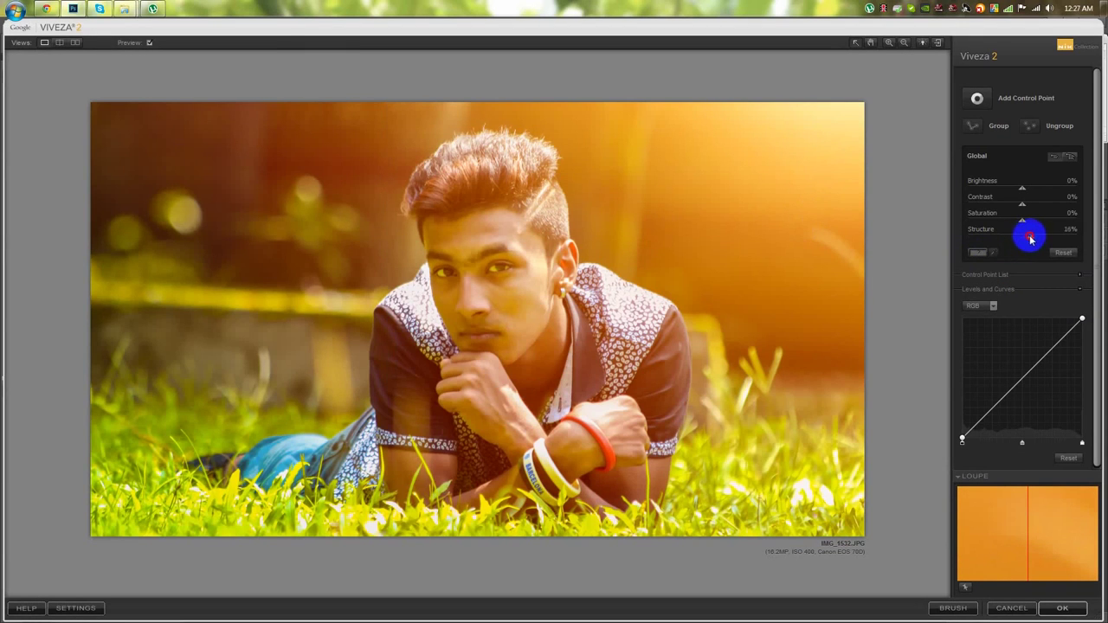
{"action": "left_click_drag", "start_coordinate": [1031, 239], "coordinate": [1006, 239]}
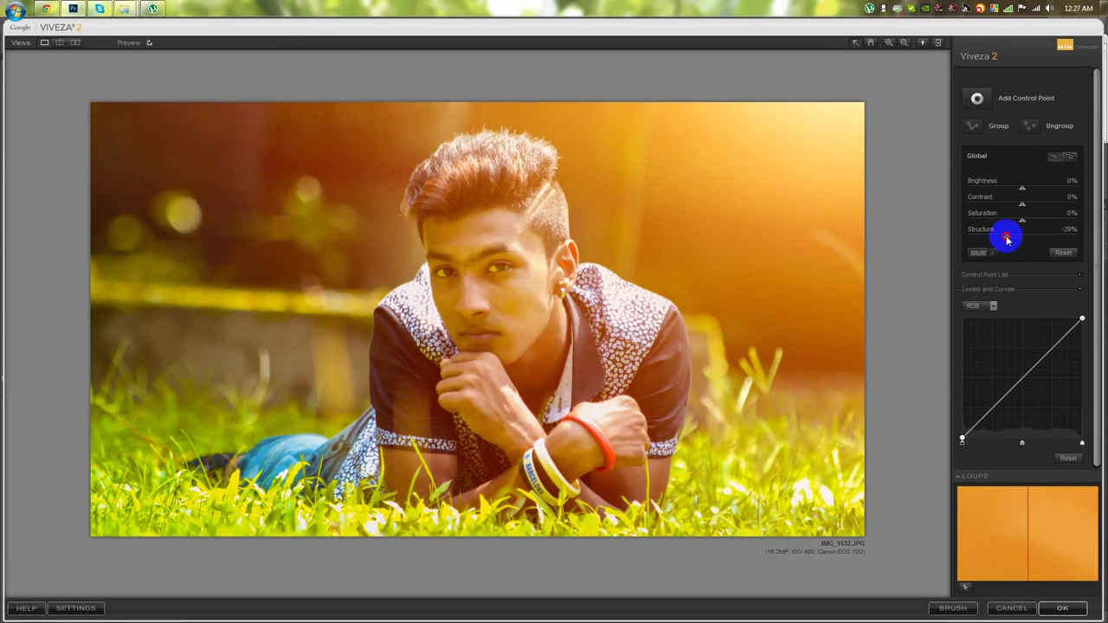
{"action": "left_click", "coordinate": [1024, 190]}
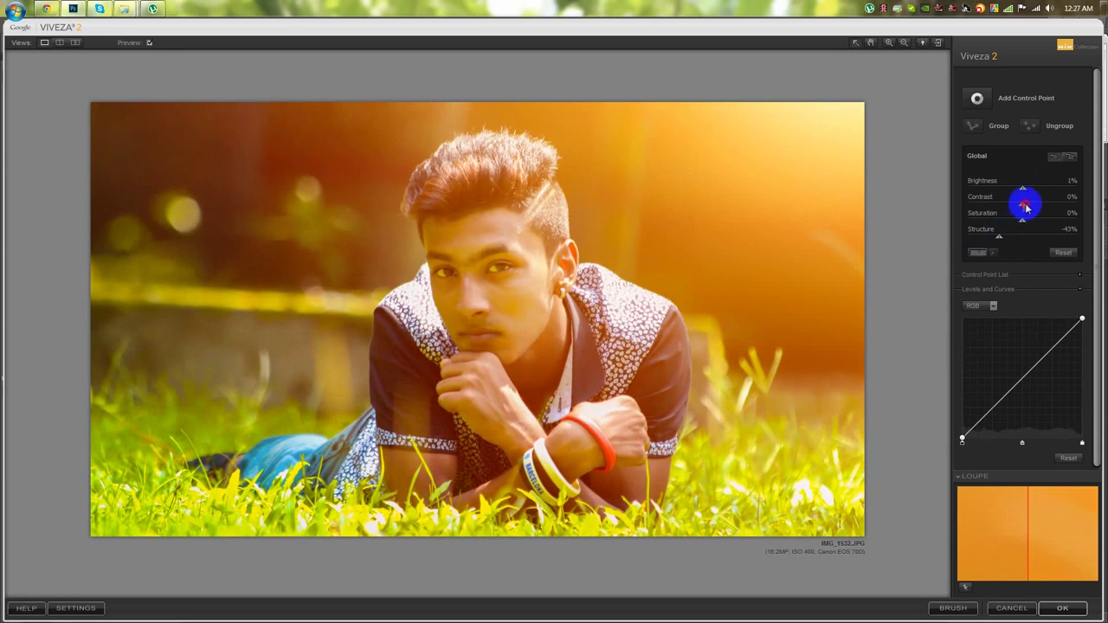
{"action": "mouse_move", "coordinate": [1018, 206]}
{"action": "left_mouse_down"}
{"action": "mouse_move", "coordinate": [989, 208]}
{"action": "mouse_move", "coordinate": [1029, 206]}
{"action": "left_mouse_up"}
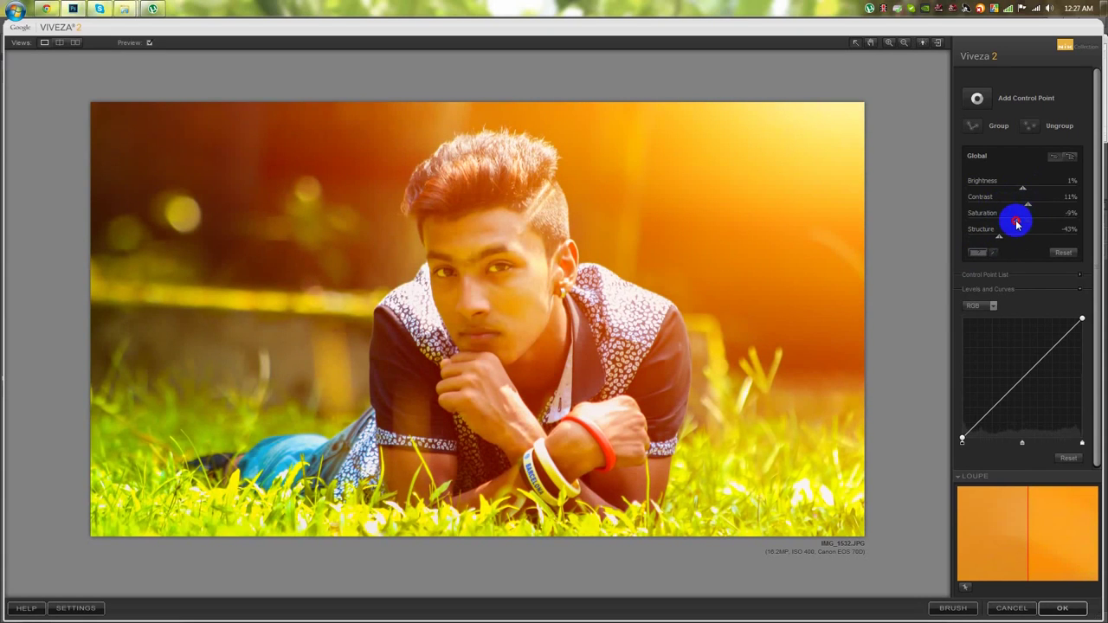
{"action": "left_click", "coordinate": [1061, 607]}
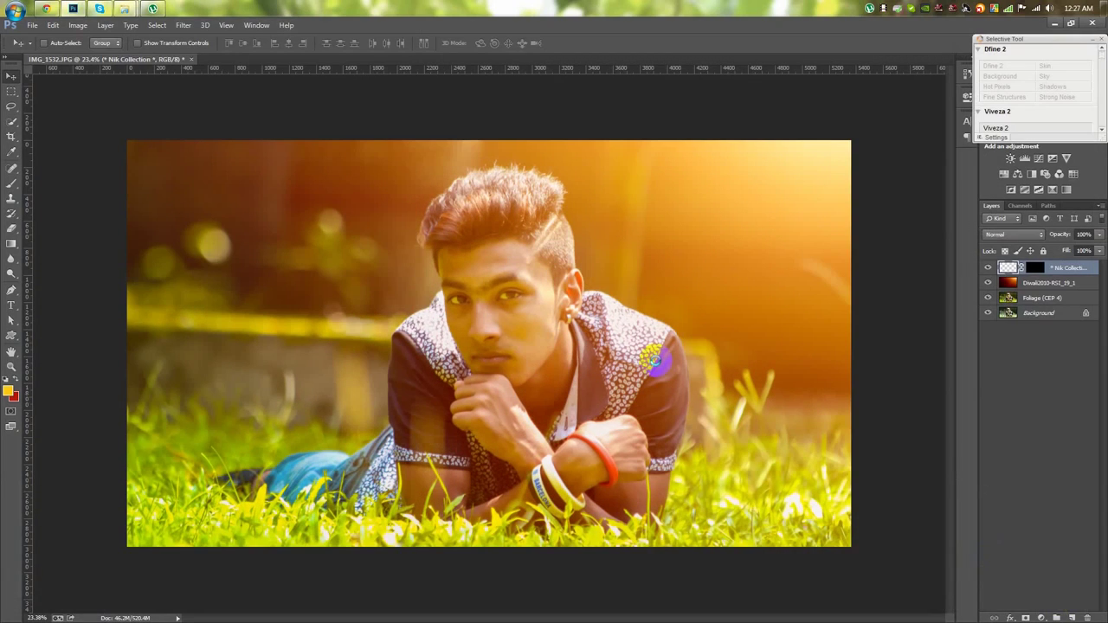
- Open Color Efex Pro 4 and preview filters from B/W Conversion through Foliage
{"action": "left_click", "coordinate": [184, 25]}
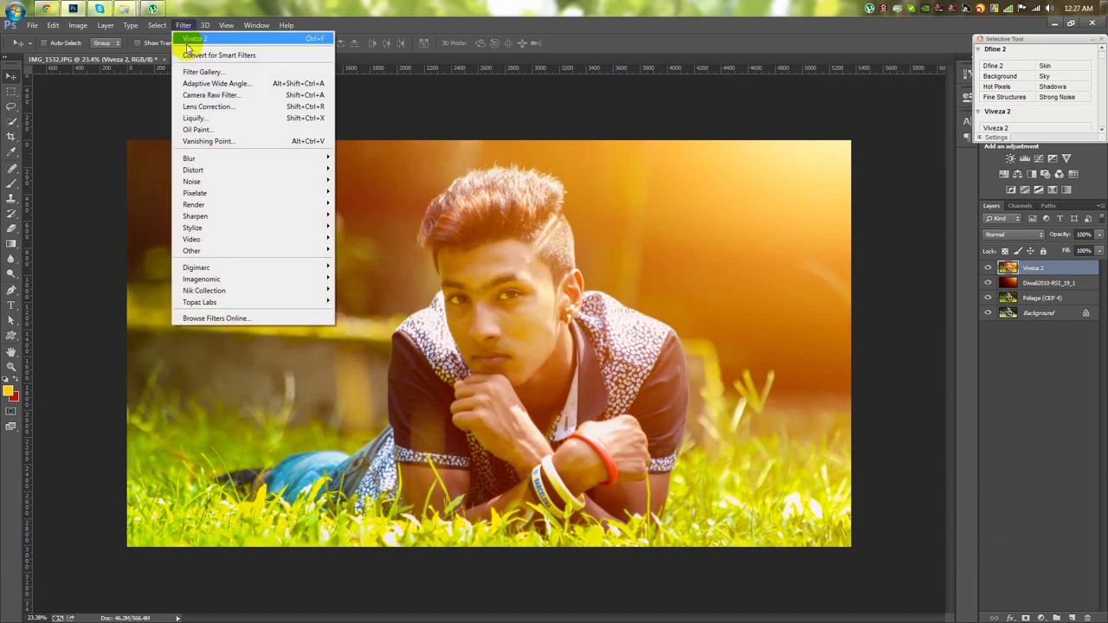
{"action": "mouse_move", "coordinate": [204, 290]}
{"action": "left_click", "coordinate": [359, 307]}
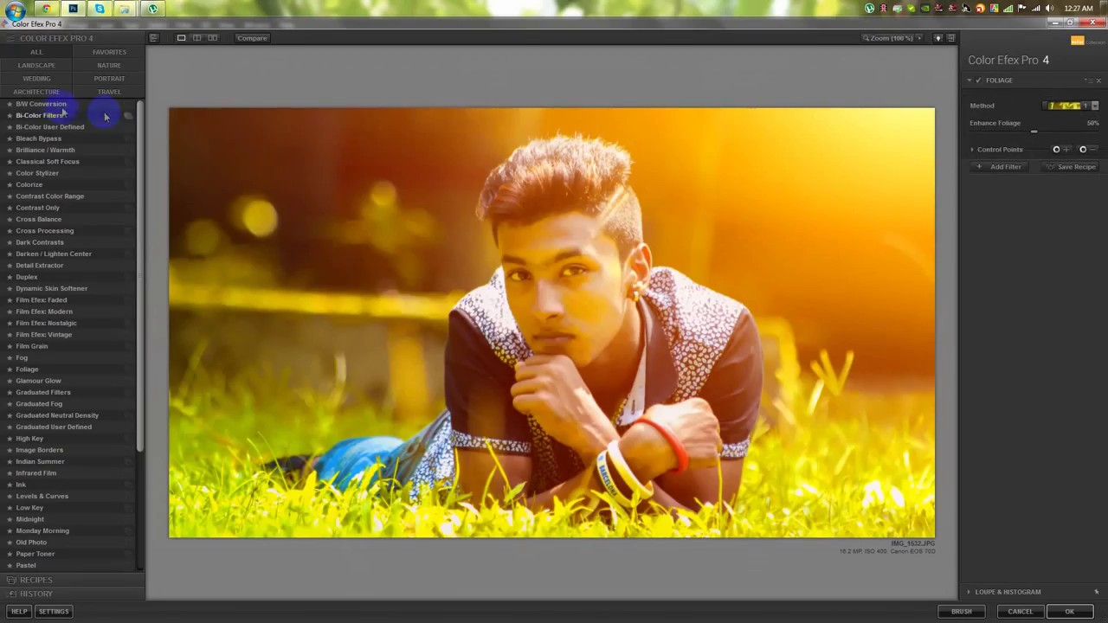
{"action": "left_click", "coordinate": [43, 103]}
{"action": "left_click", "coordinate": [52, 103]}
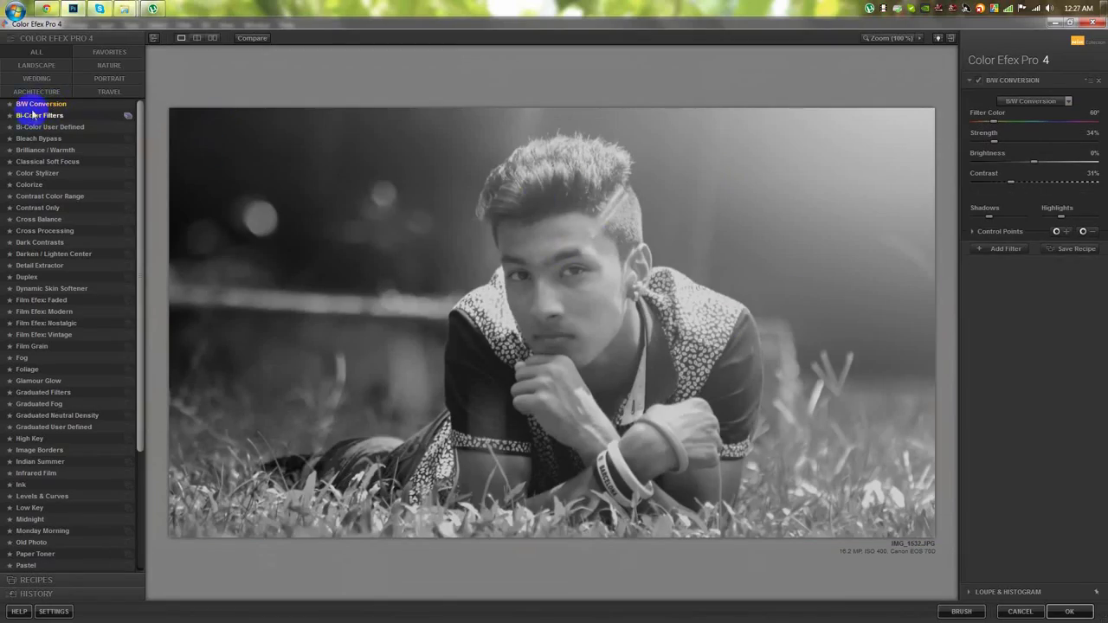
{"action": "left_click", "coordinate": [39, 126]}
{"action": "left_click", "coordinate": [44, 150]}
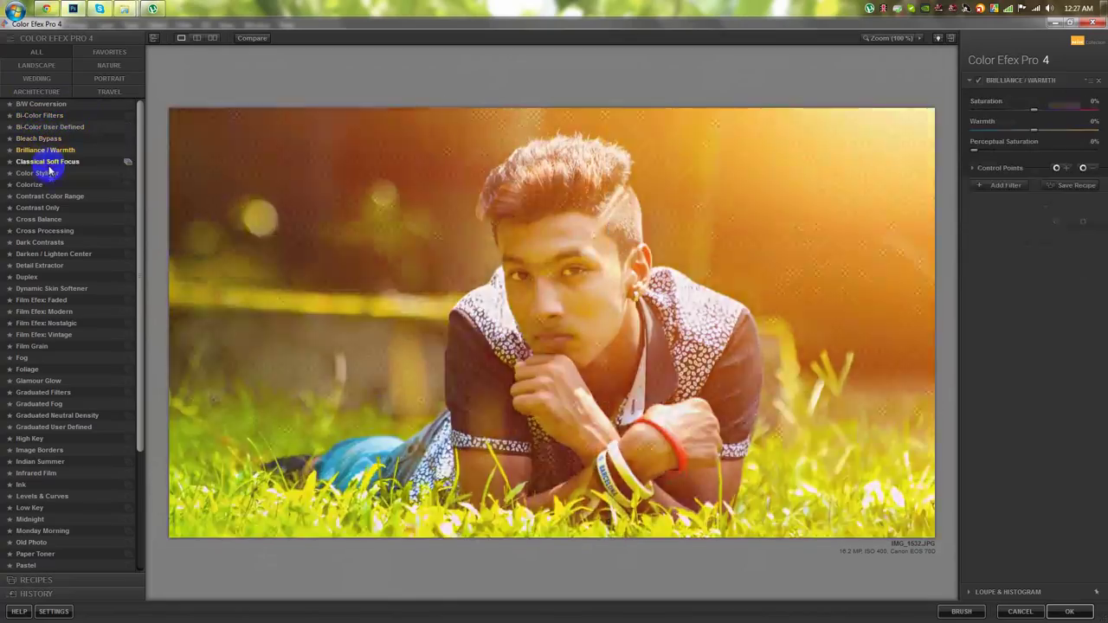
{"action": "left_click", "coordinate": [47, 172]}
{"action": "left_click", "coordinate": [35, 196]}
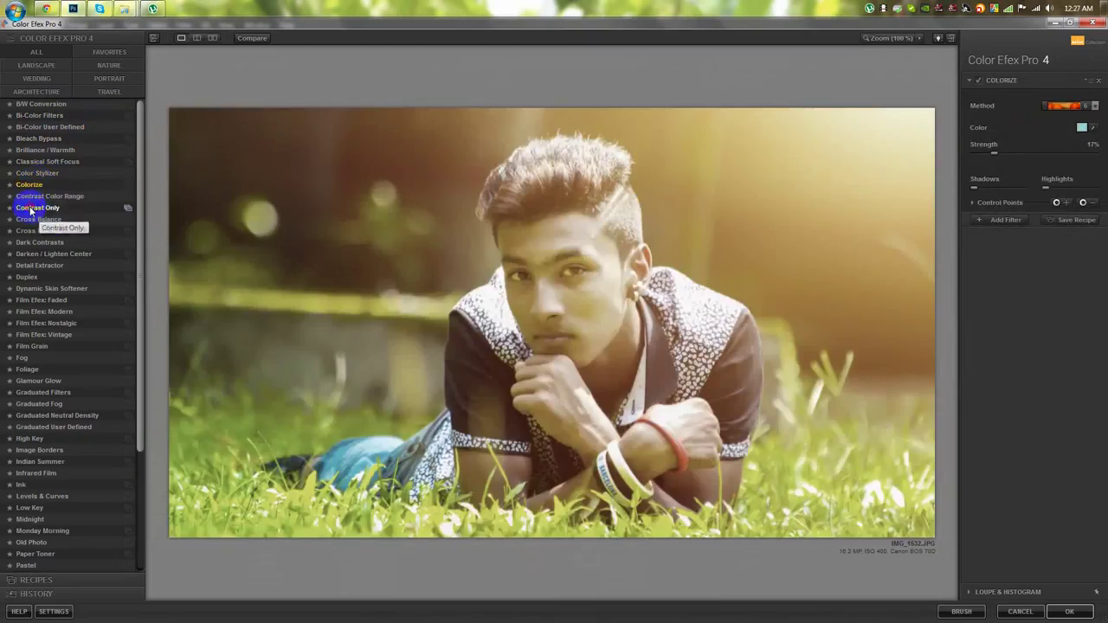
{"action": "left_click", "coordinate": [35, 208]}
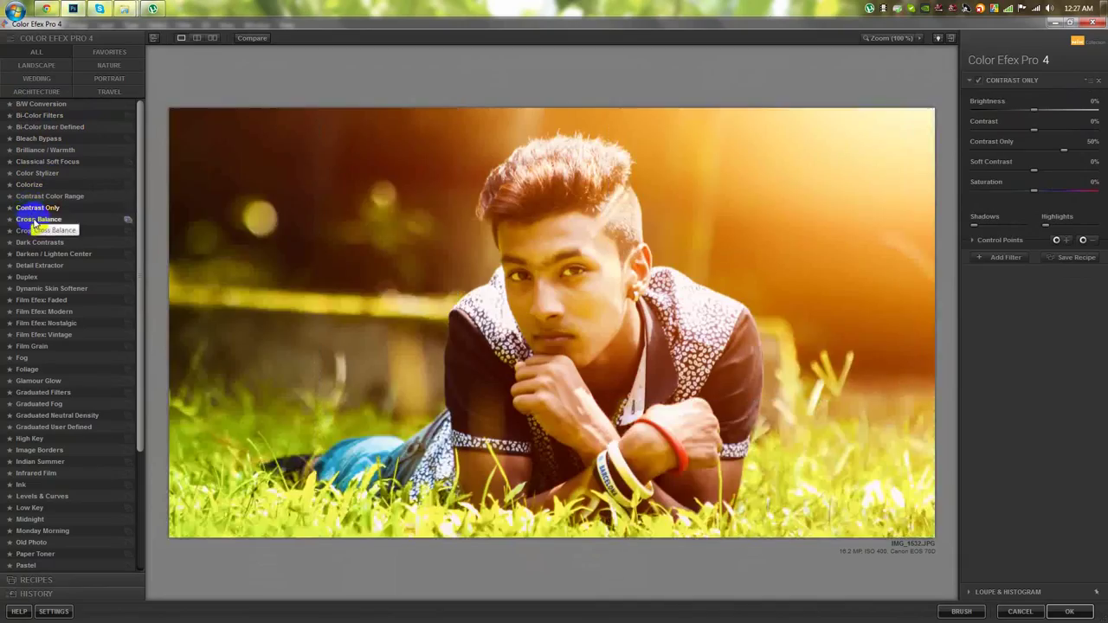
{"action": "left_click", "coordinate": [39, 231]}
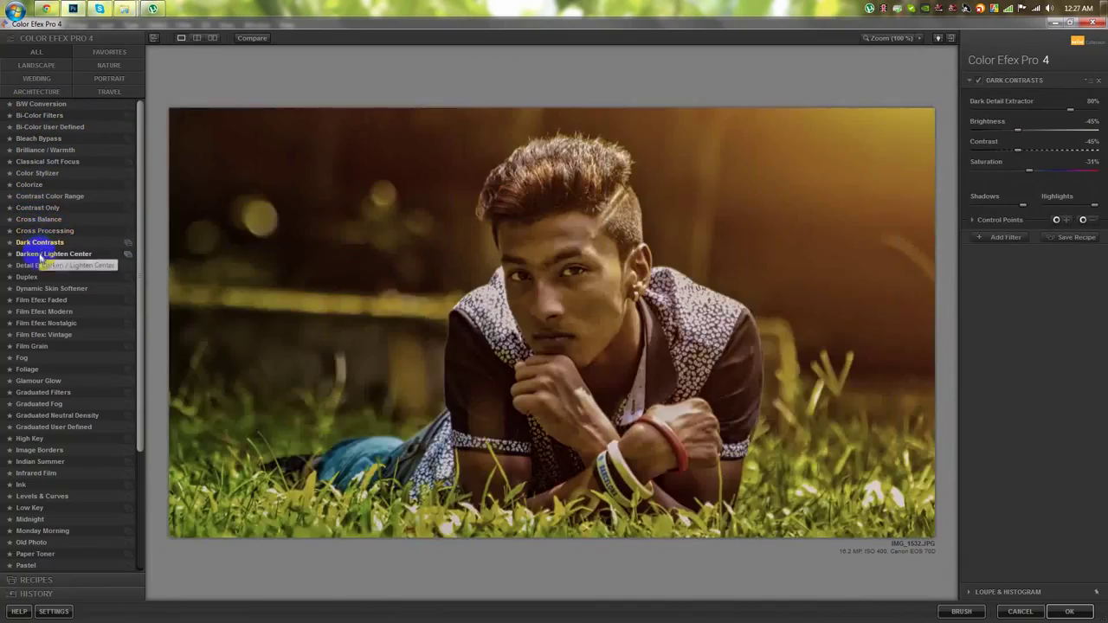
{"action": "left_click", "coordinate": [40, 254]}
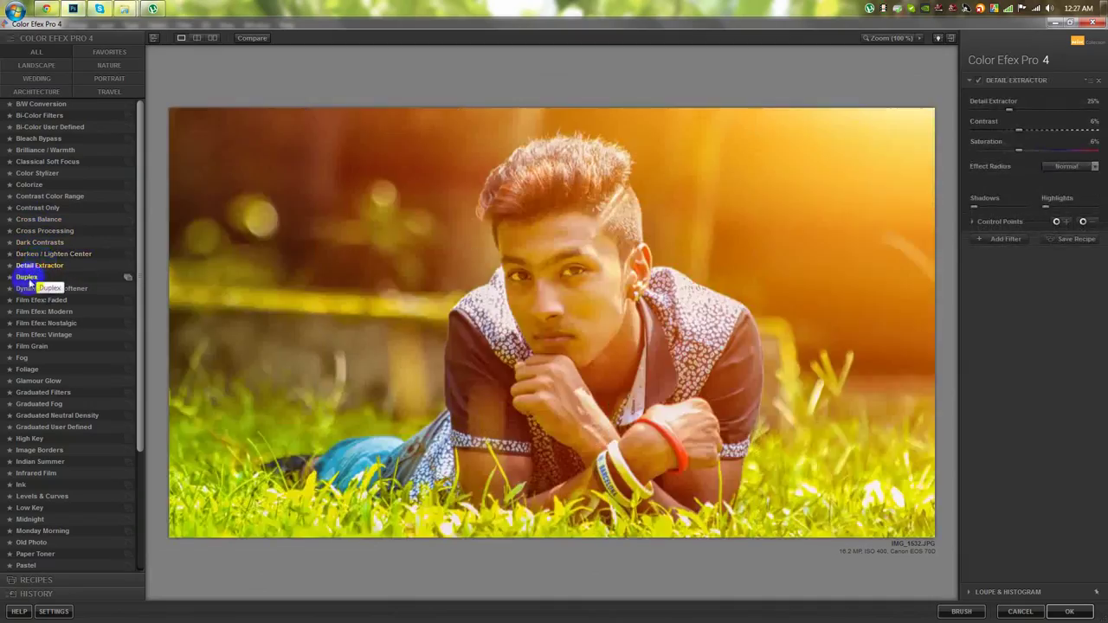
{"action": "left_click", "coordinate": [28, 277]}
{"action": "left_click", "coordinate": [29, 289]}
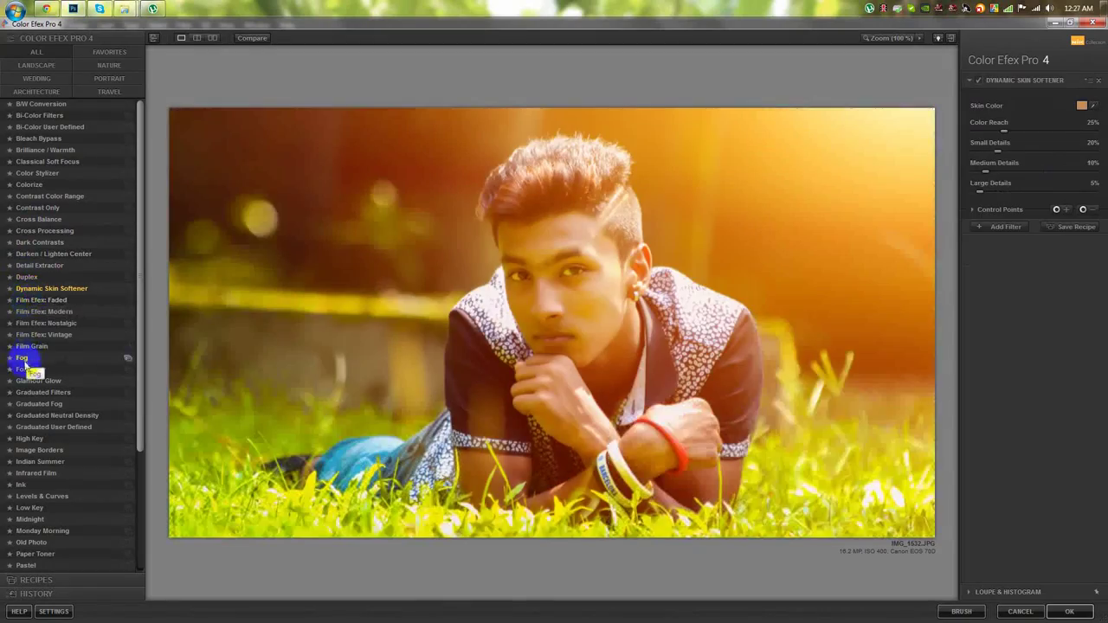
{"action": "left_click", "coordinate": [24, 357]}
{"action": "left_click", "coordinate": [27, 369]}
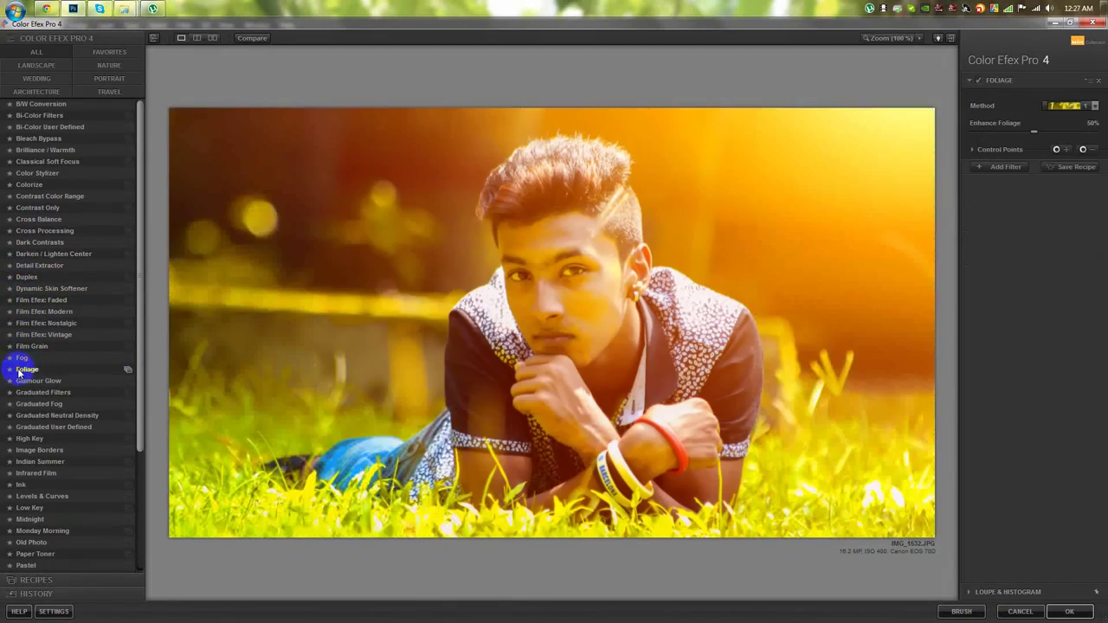
- Apply the Ink filter at about 18% strength
{"action": "left_click", "coordinate": [21, 486]}
{"action": "mouse_move", "coordinate": [986, 131]}
{"action": "left_mouse_down"}
{"action": "mouse_move", "coordinate": [1056, 133]}
{"action": "mouse_move", "coordinate": [1010, 132]}
{"action": "mouse_move", "coordinate": [1024, 138]}
{"action": "left_mouse_up"}
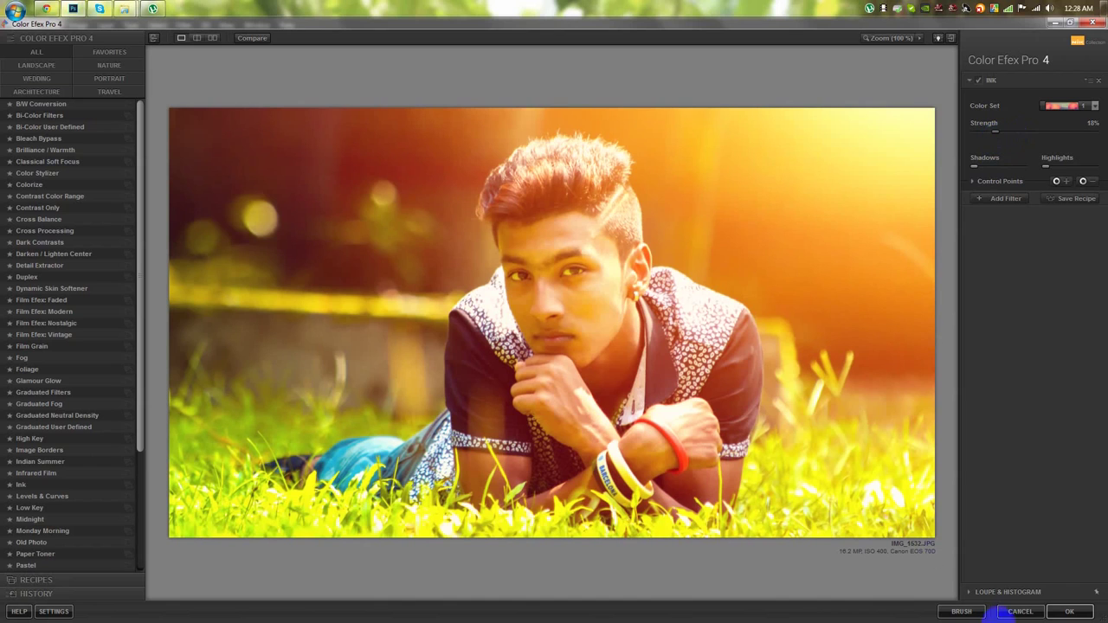
{"action": "left_click", "coordinate": [1069, 611]}
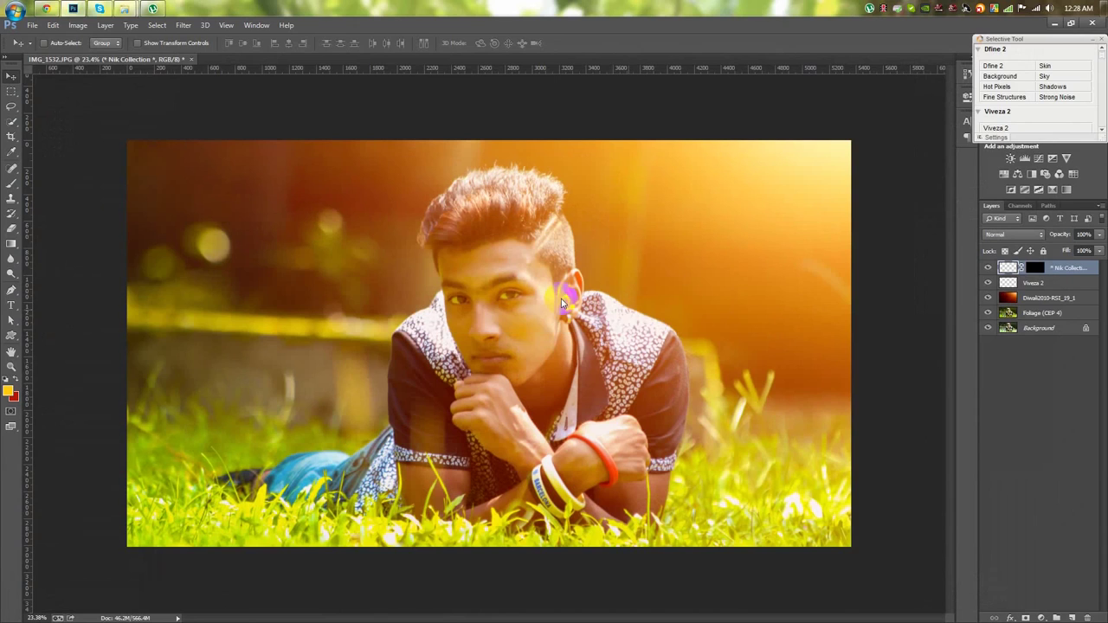
- Add a Black & White adjustment layer in Soft Light with reduced opacity
{"action": "left_click", "coordinate": [1042, 617]}
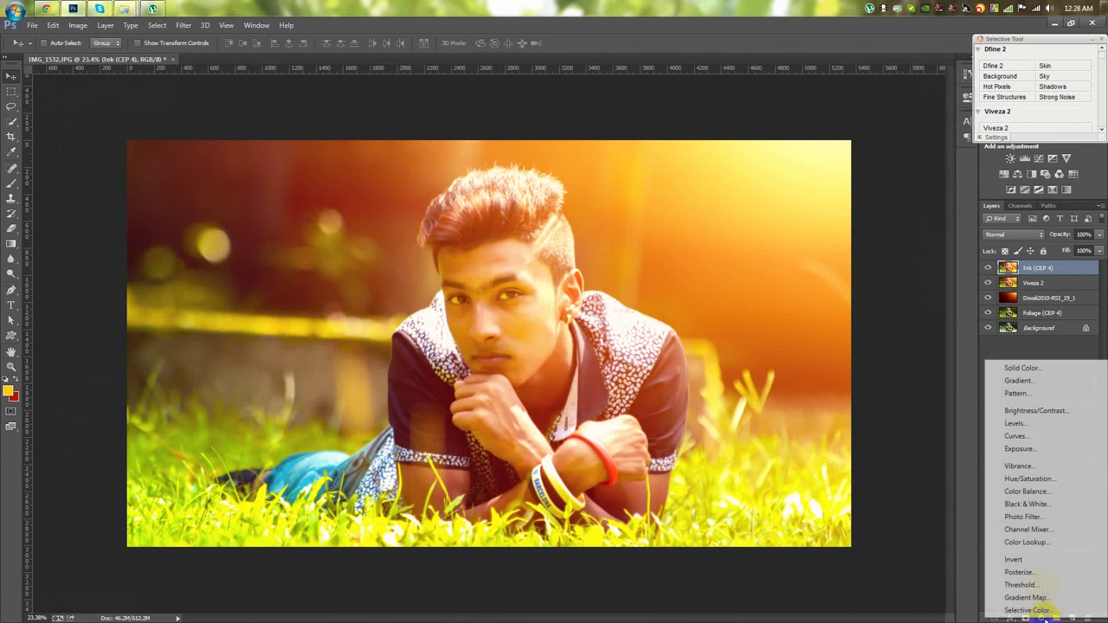
{"action": "left_click", "coordinate": [1027, 504]}
{"action": "left_click", "coordinate": [1029, 238]}
{"action": "left_click", "coordinate": [997, 393]}
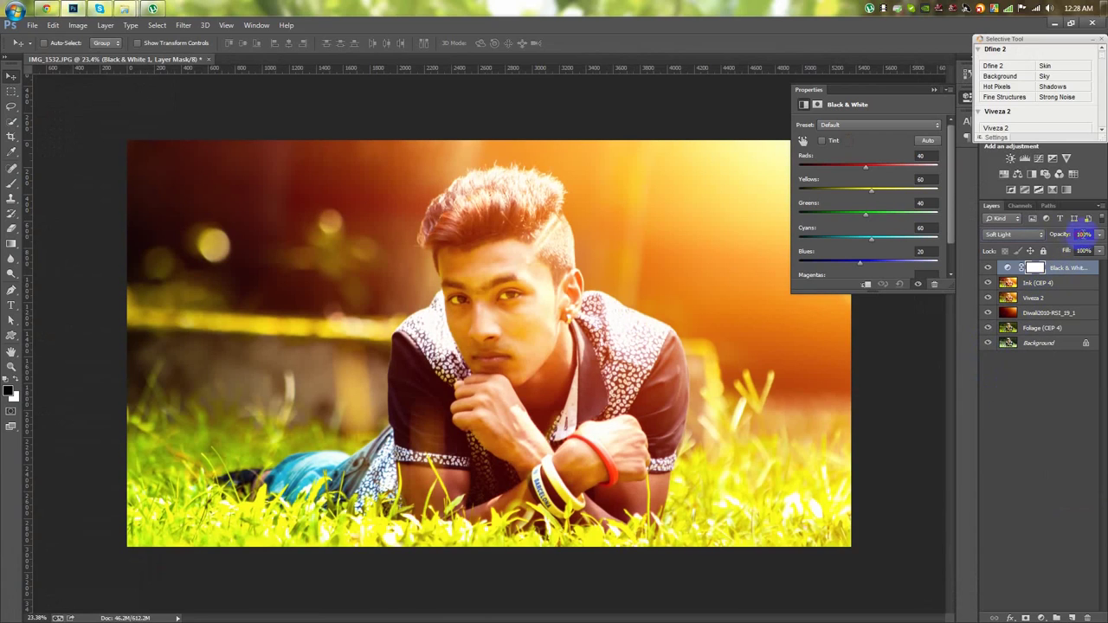
{"action": "left_click_drag", "start_coordinate": [1061, 238], "coordinate": [1059, 237]}
- Add a Curves layer raising the Blue curve to cut yellow, then start a text layer
{"action": "left_click", "coordinate": [1057, 415]}
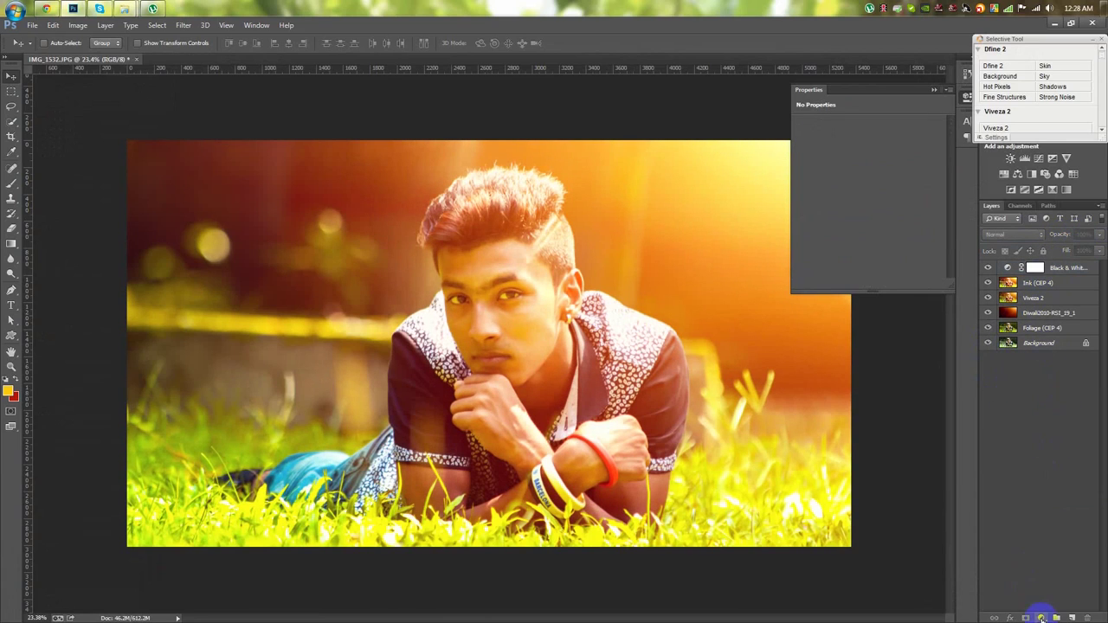
{"action": "left_click", "coordinate": [1041, 618]}
{"action": "left_click", "coordinate": [1011, 434]}
{"action": "left_click", "coordinate": [831, 139]}
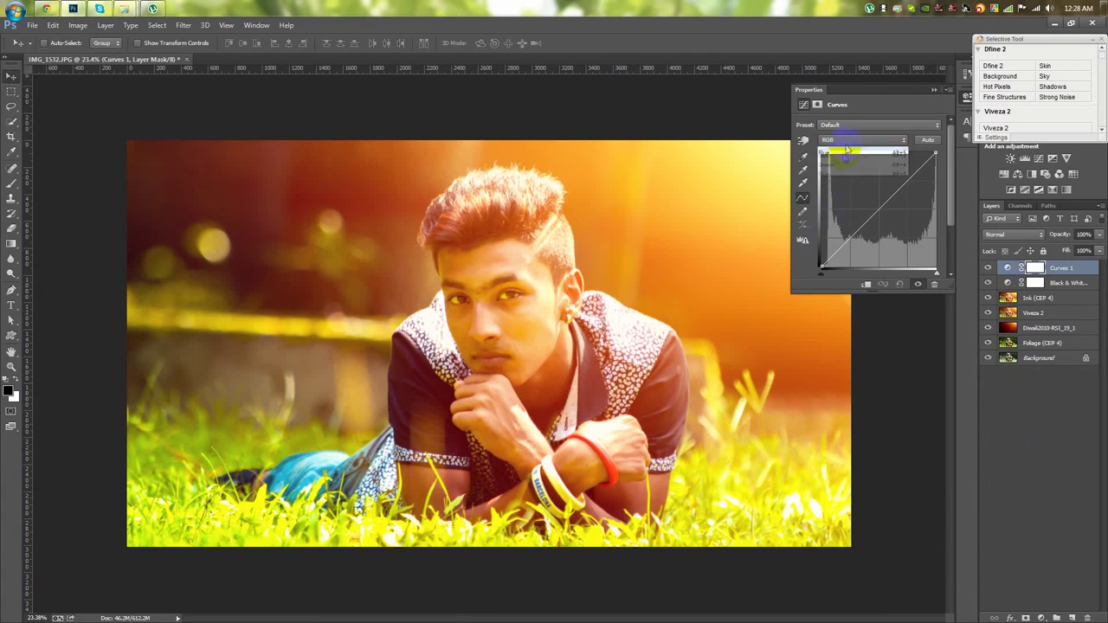
{"action": "left_click", "coordinate": [833, 175]}
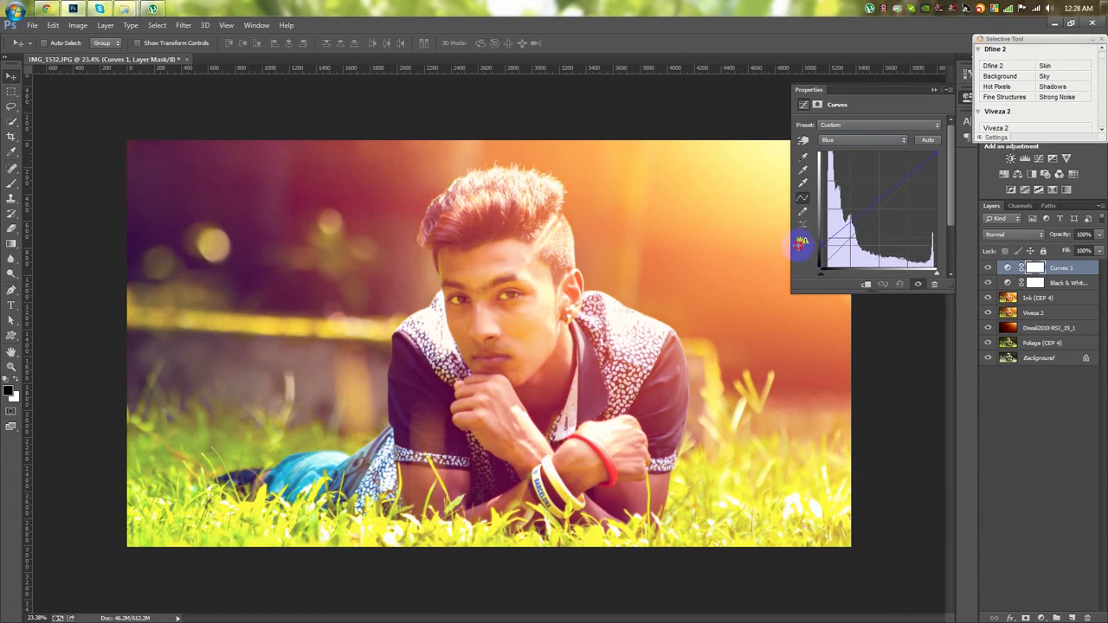
{"action": "left_click", "coordinate": [901, 182]}
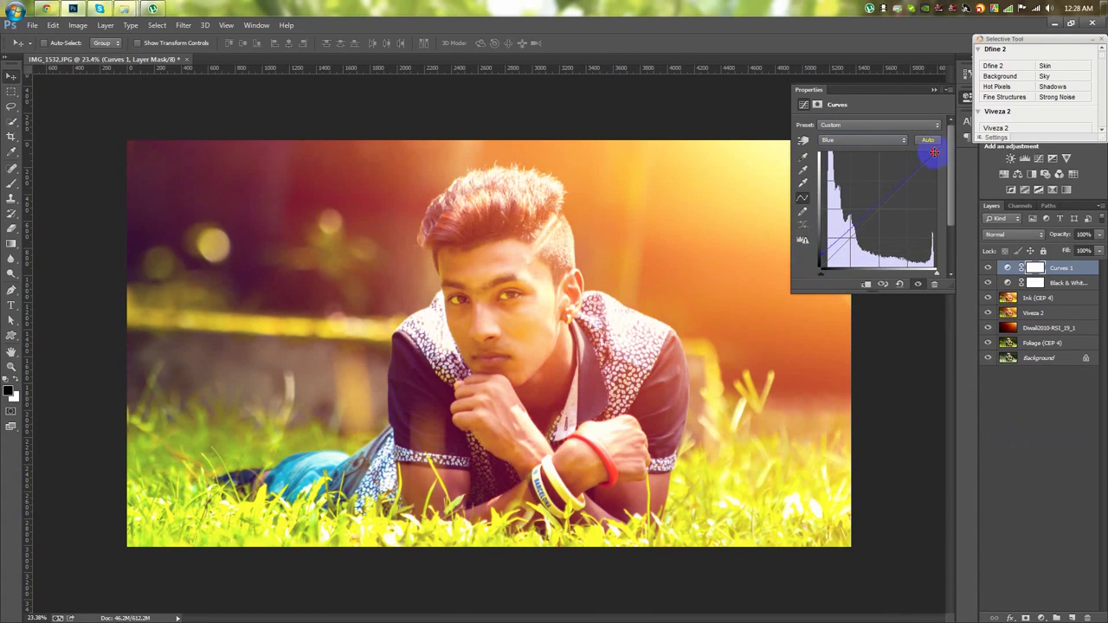
{"action": "mouse_move", "coordinate": [950, 183]}
{"action": "left_mouse_down"}
{"action": "mouse_move", "coordinate": [912, 166]}
{"action": "mouse_move", "coordinate": [927, 157]}
{"action": "left_mouse_up"}
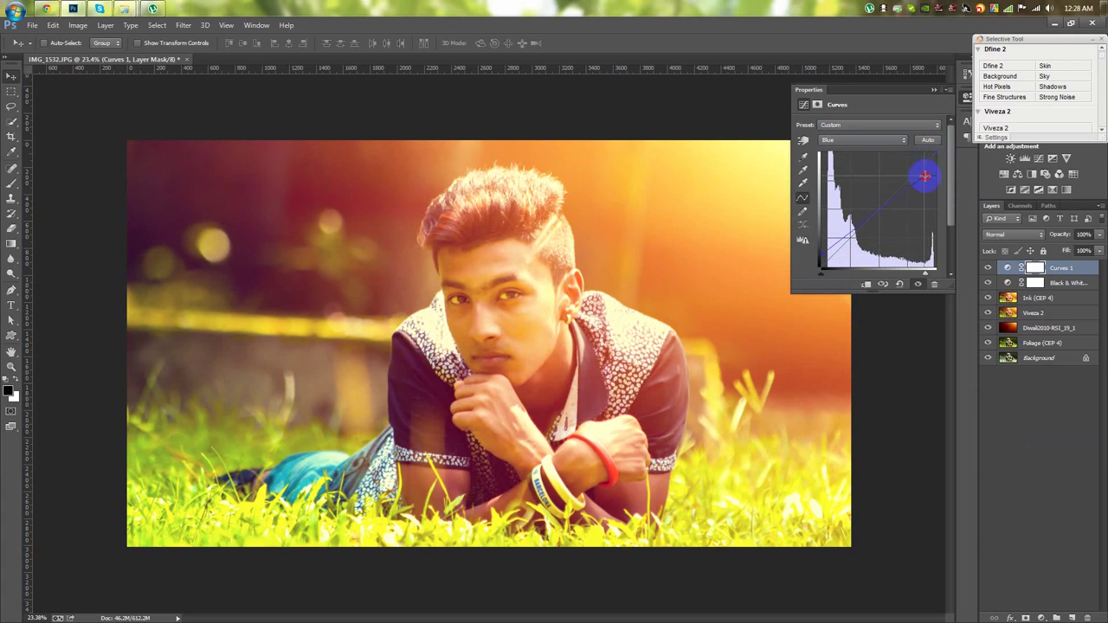
{"action": "left_click", "coordinate": [11, 306]}
{"action": "left_click", "coordinate": [174, 367]}
{"action": "type", "text": "Magick Sun"}
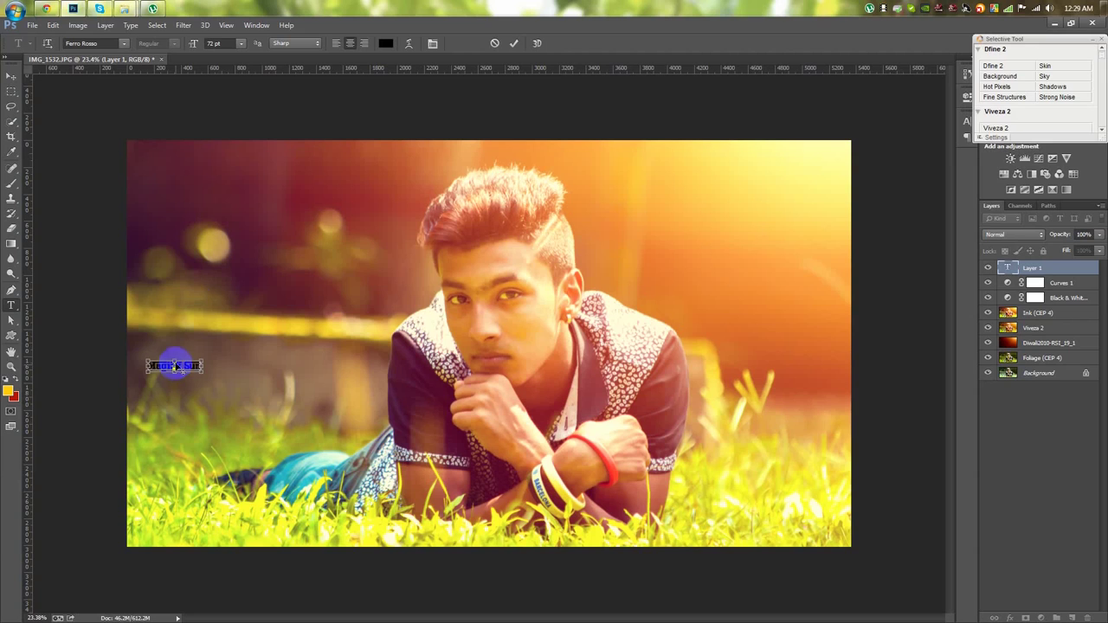
- Spell-check the typed title, correcting 'Magick' to 'Magic'
{"action": "right_click", "coordinate": [179, 346]}
{"action": "left_click", "coordinate": [221, 431]}
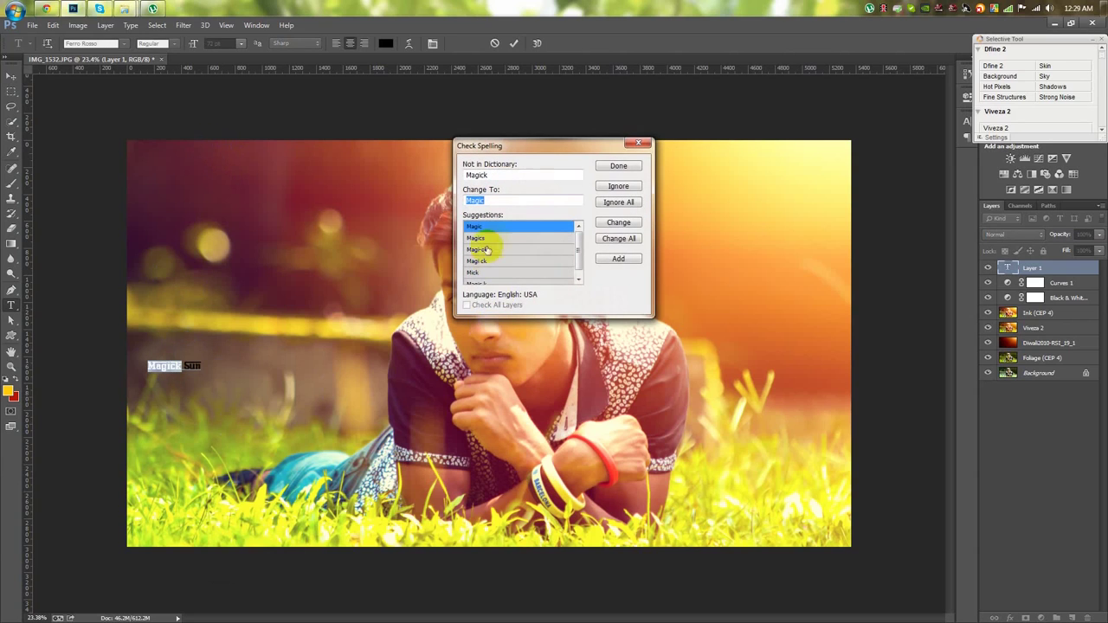
{"action": "left_click", "coordinate": [618, 223]}
- Set the title in Fiddums Family at 443 pt and make it white
{"action": "left_click", "coordinate": [124, 44]}
{"action": "left_click", "coordinate": [270, 79]}
{"action": "left_click_drag", "start_coordinate": [212, 43], "coordinate": [386, 48]}
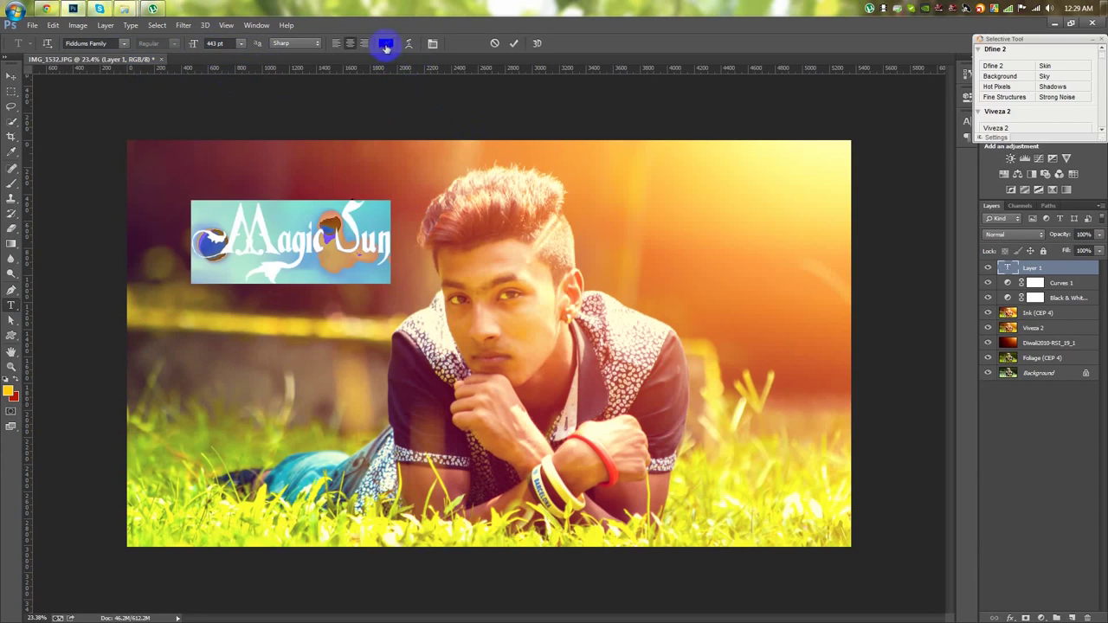
{"action": "left_click", "coordinate": [386, 43]}
{"action": "left_click", "coordinate": [834, 129]}
- Try other fonts, settling on Freebooter Script at 309 pt for the title
{"action": "left_click", "coordinate": [124, 44]}
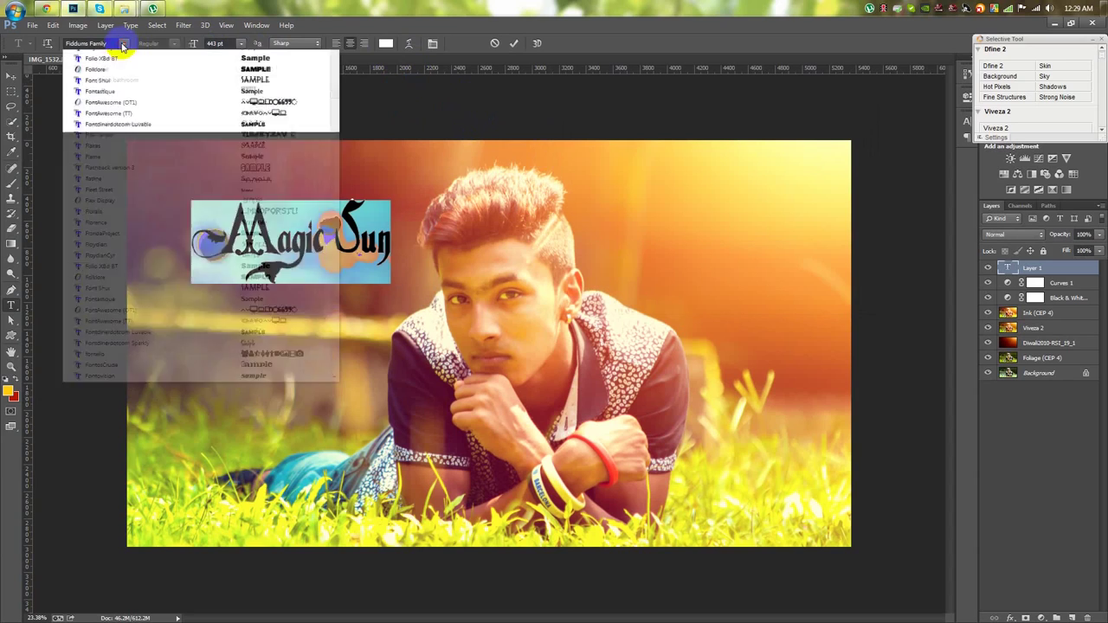
{"action": "left_click", "coordinate": [228, 116]}
{"action": "left_click", "coordinate": [124, 43]}
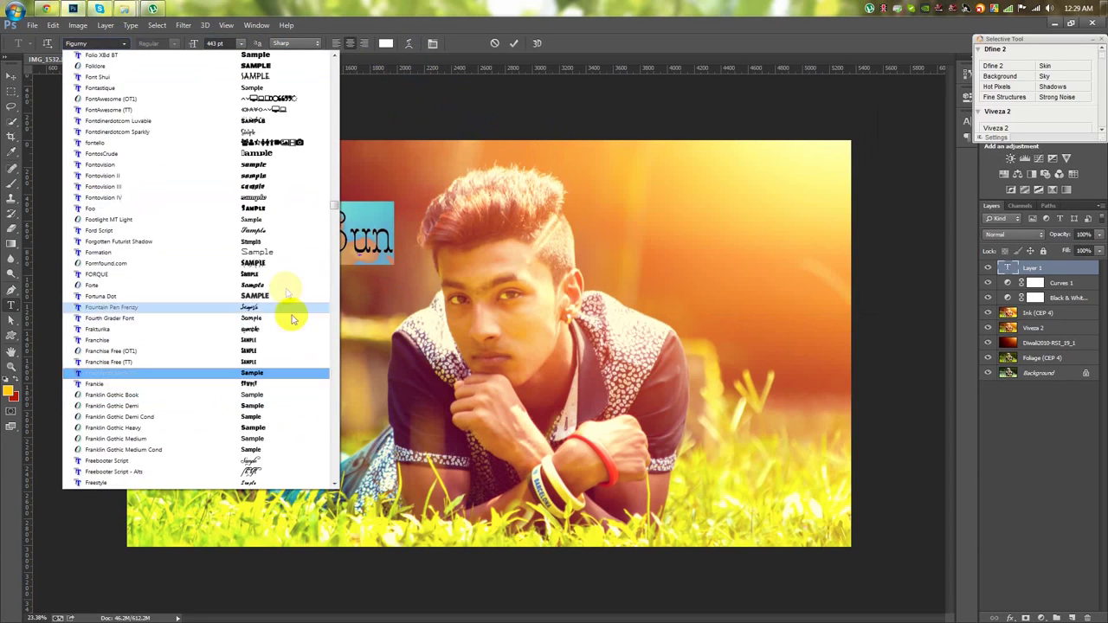
{"action": "left_click", "coordinate": [260, 230]}
{"action": "left_click", "coordinate": [129, 43]}
{"action": "left_click", "coordinate": [251, 285]}
{"action": "left_click_drag", "start_coordinate": [197, 42], "coordinate": [118, 74]}
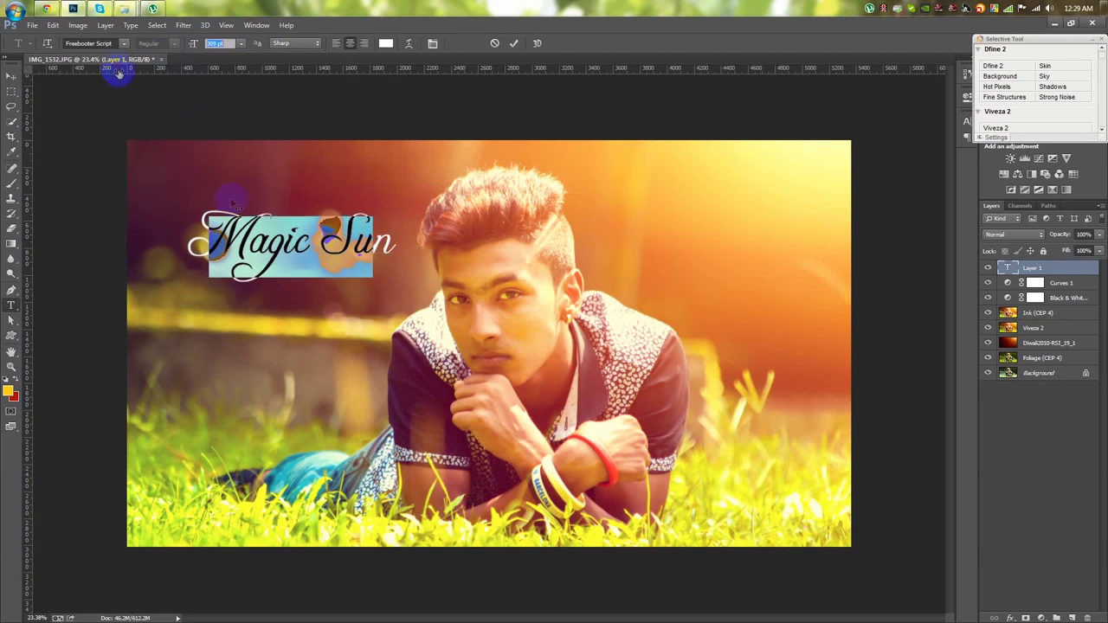
- Move the Magic Sun title to the lower left of the photo and select its text
{"action": "left_click_drag", "start_coordinate": [310, 338], "coordinate": [735, 338]}
{"action": "left_click_drag", "start_coordinate": [776, 309], "coordinate": [346, 405]}
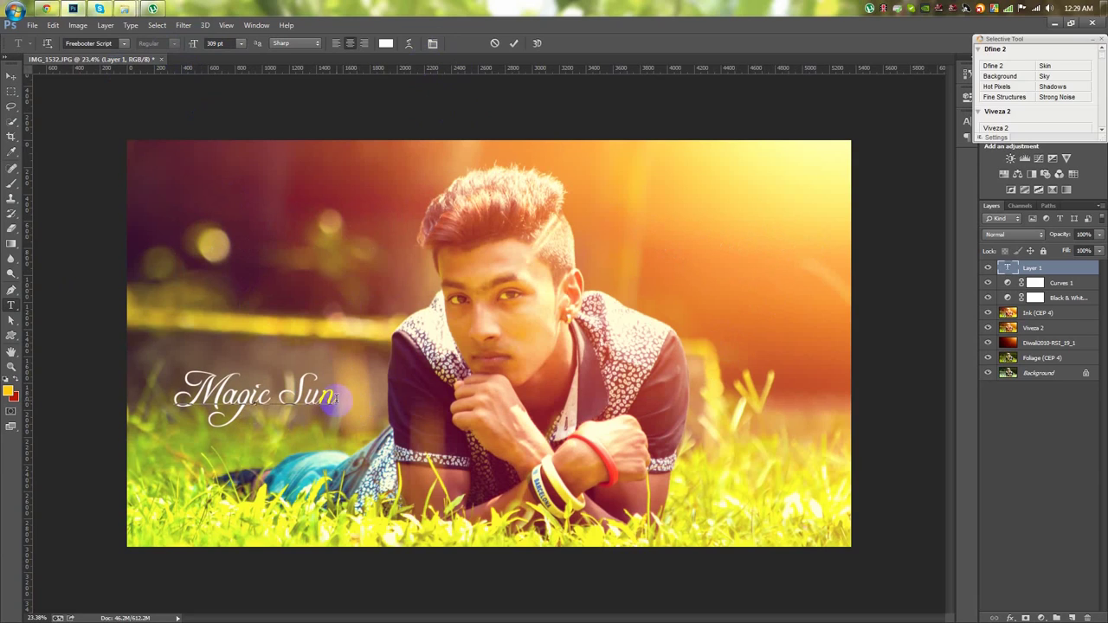
{"action": "left_click_drag", "start_coordinate": [335, 399], "coordinate": [185, 329]}
{"action": "left_click", "coordinate": [332, 396]}
- Replace the title text with 'Akash' at 530 pt and commit it
{"action": "key", "text": "ctrl+a"}
{"action": "type", "text": "Color Ca"}
{"action": "key", "text": "ctrl+a"}
{"action": "key", "text": "BackSpace"}
{"action": "type", "text": "k"}
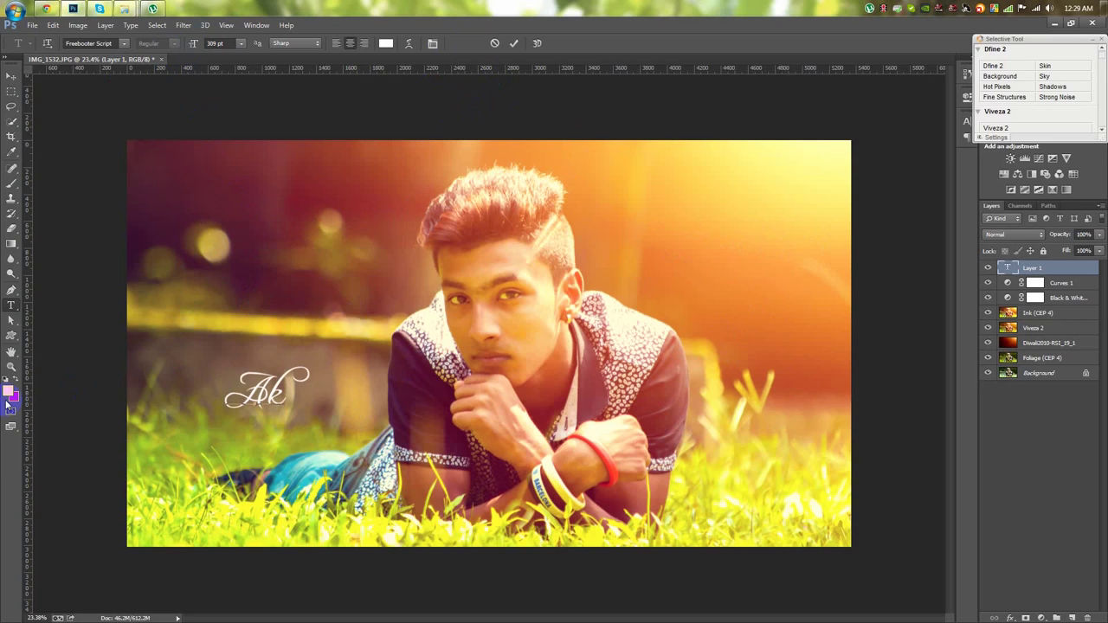
{"action": "type", "text": "ash"}
{"action": "key", "text": "ctrl+a"}
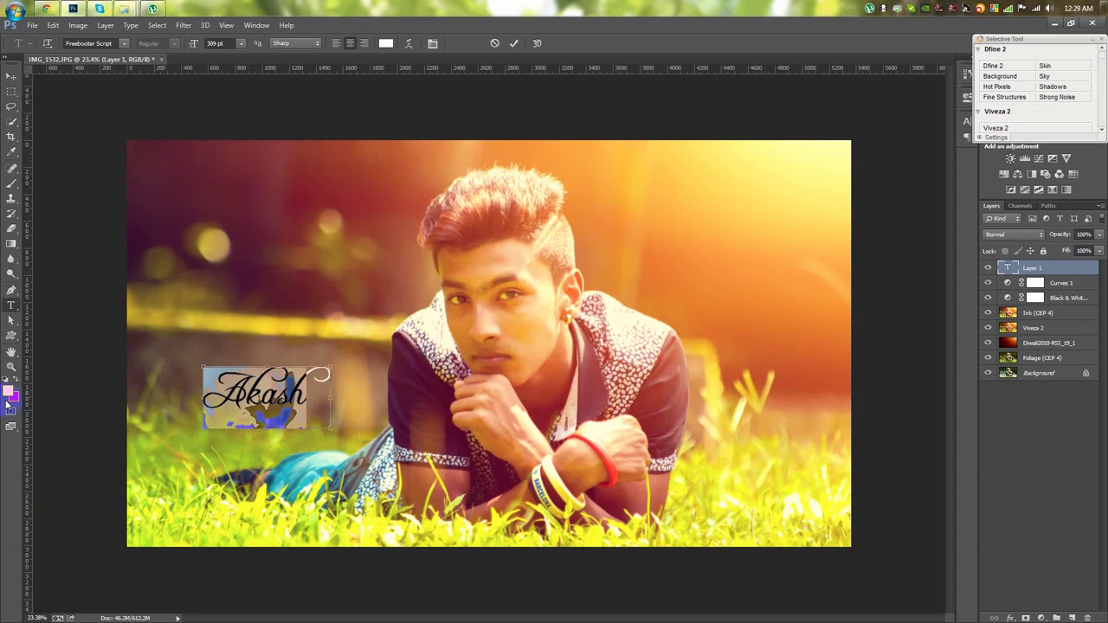
{"action": "mouse_move", "coordinate": [193, 44]}
{"action": "left_mouse_down"}
{"action": "mouse_move", "coordinate": [321, 114]}
{"action": "mouse_move", "coordinate": [311, 208]}
{"action": "left_mouse_up"}
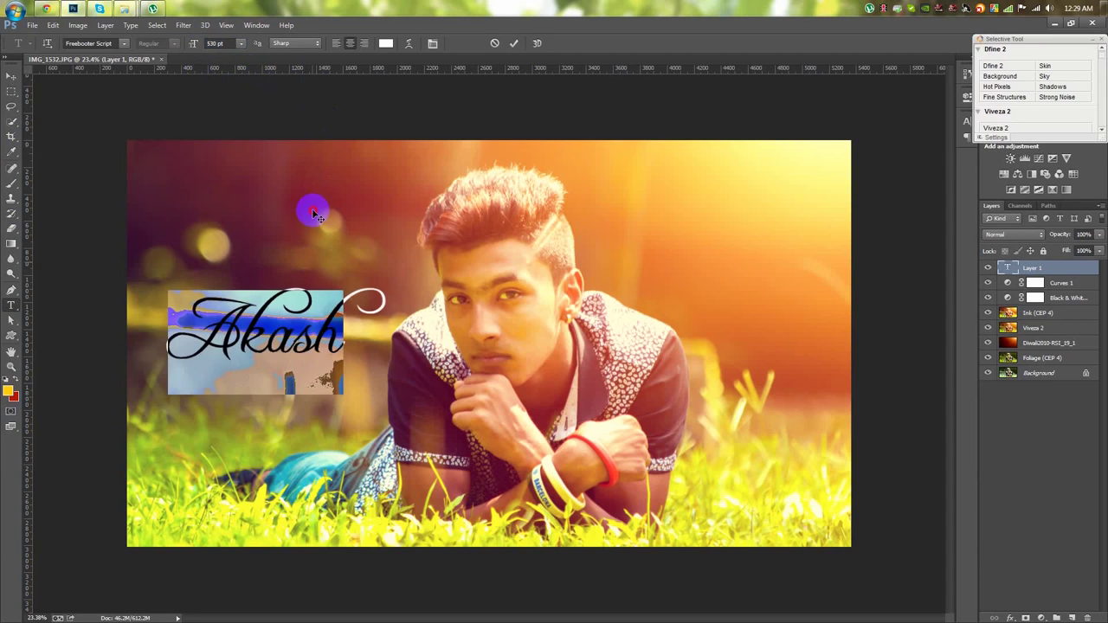
{"action": "left_click", "coordinate": [513, 43]}
- Free-transform the Akash text down to about 67%, undoing an accidental rotation
{"action": "key", "text": "ctrl+t"}
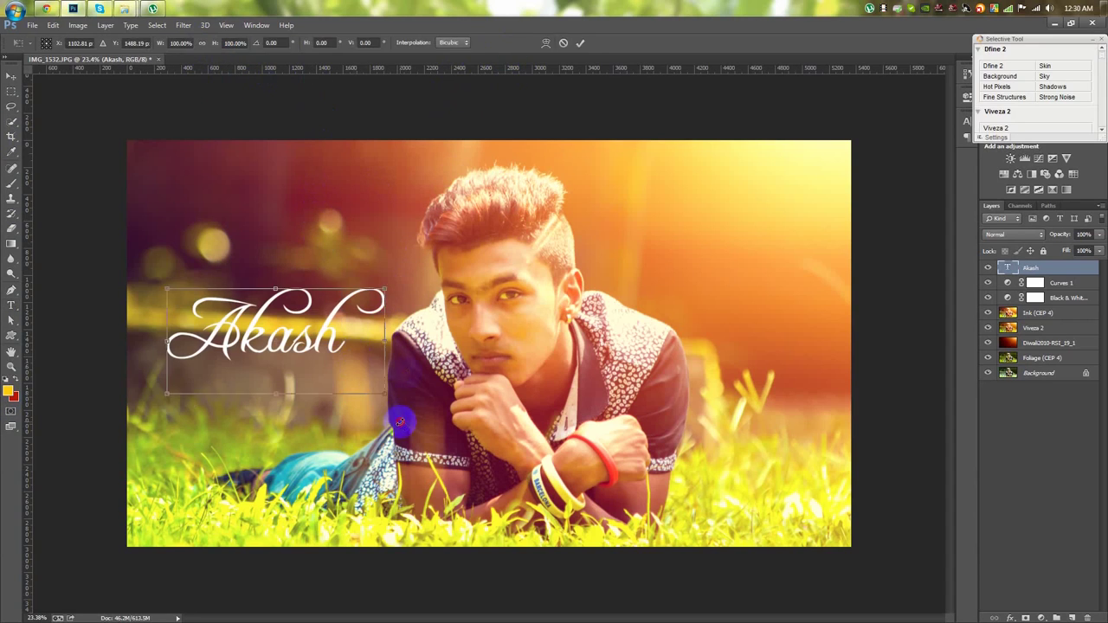
{"action": "left_click_drag", "start_coordinate": [391, 391], "coordinate": [395, 355]}
{"action": "key", "text": "ctrl+z"}
{"action": "mouse_move", "coordinate": [383, 395]}
{"action": "left_mouse_down"}
{"action": "mouse_move", "coordinate": [329, 364]}
{"action": "mouse_move", "coordinate": [287, 439]}
{"action": "mouse_move", "coordinate": [309, 348]}
{"action": "mouse_move", "coordinate": [346, 385]}
{"action": "left_mouse_up"}
- On the duplicated Akash layer, retype the text as the 'Edit by' credit with the editor's name
{"action": "left_click", "coordinate": [580, 42]}
{"action": "left_click", "coordinate": [10, 77]}
{"action": "double_click", "coordinate": [1004, 267]}
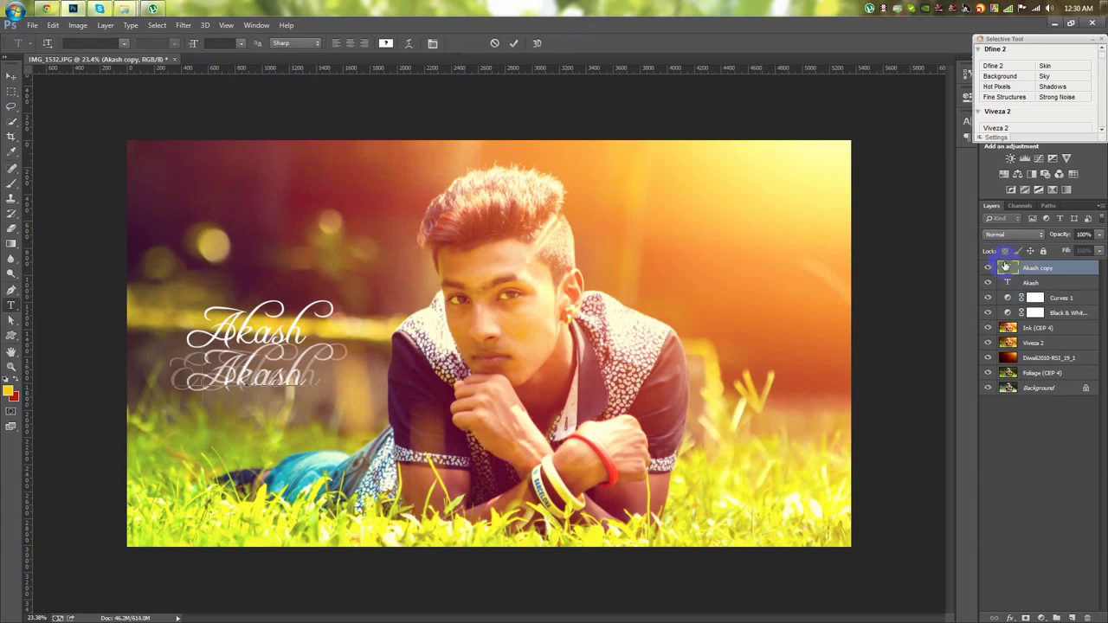
{"action": "type", "text": "Edi t by hass hasib"}
{"action": "key", "text": "Delete"}
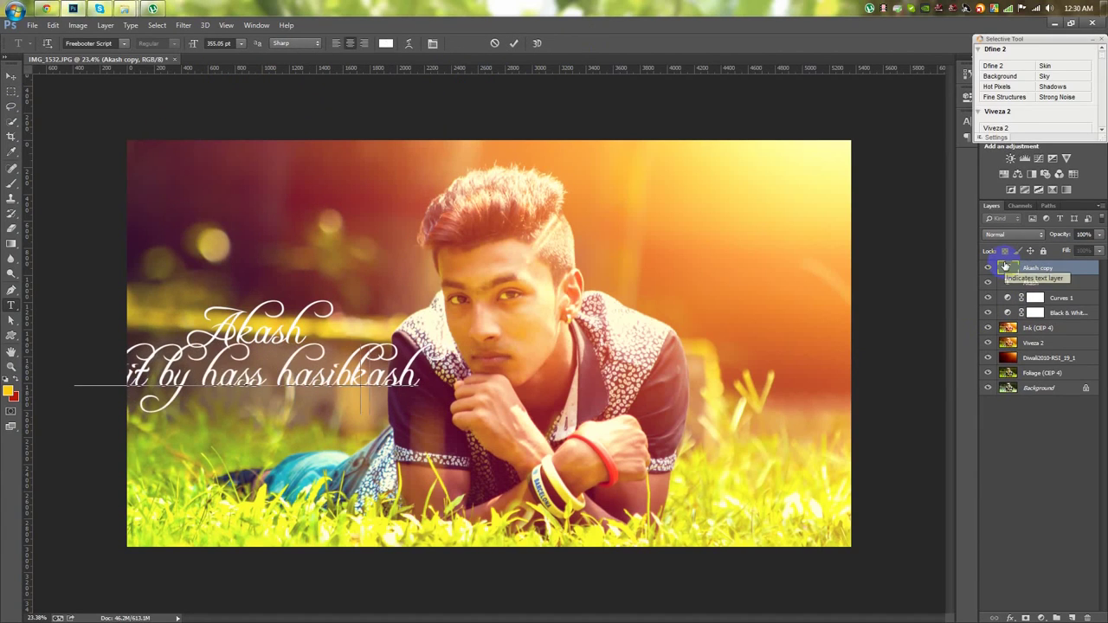
{"action": "key", "text": "Delete"}
{"action": "key", "text": "Delete"}
{"action": "key", "text": "Delete"}
- Set the credit line in Garamond at a small size and change its alignment
{"action": "key", "text": "ctrl+a"}
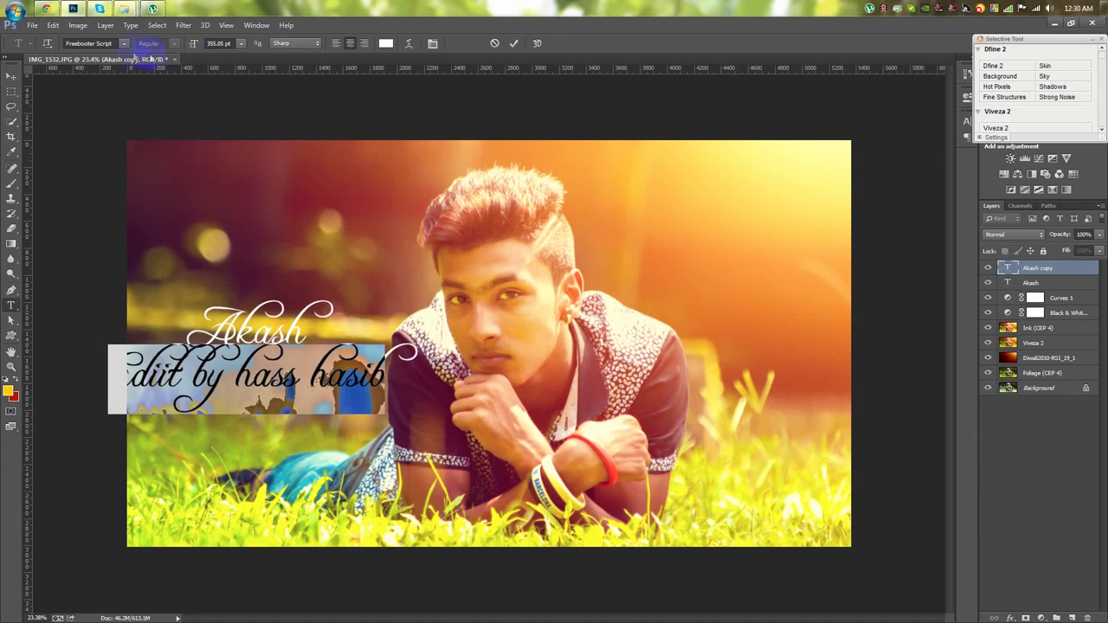
{"action": "left_click", "coordinate": [124, 43]}
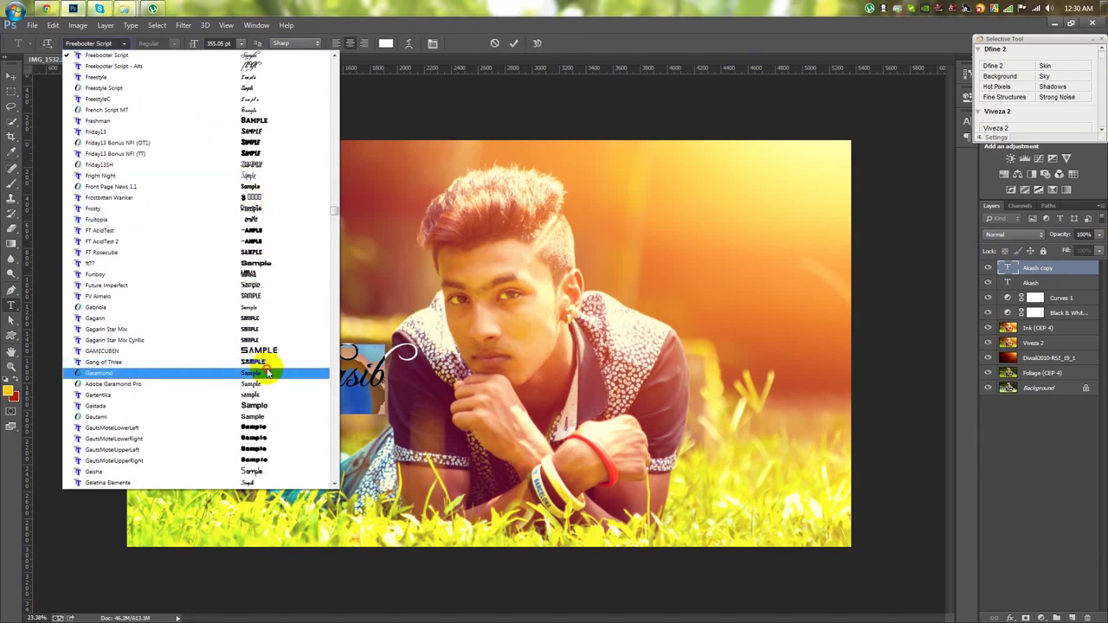
{"action": "left_click", "coordinate": [267, 371]}
{"action": "left_click", "coordinate": [241, 44]}
{"action": "left_click", "coordinate": [249, 177]}
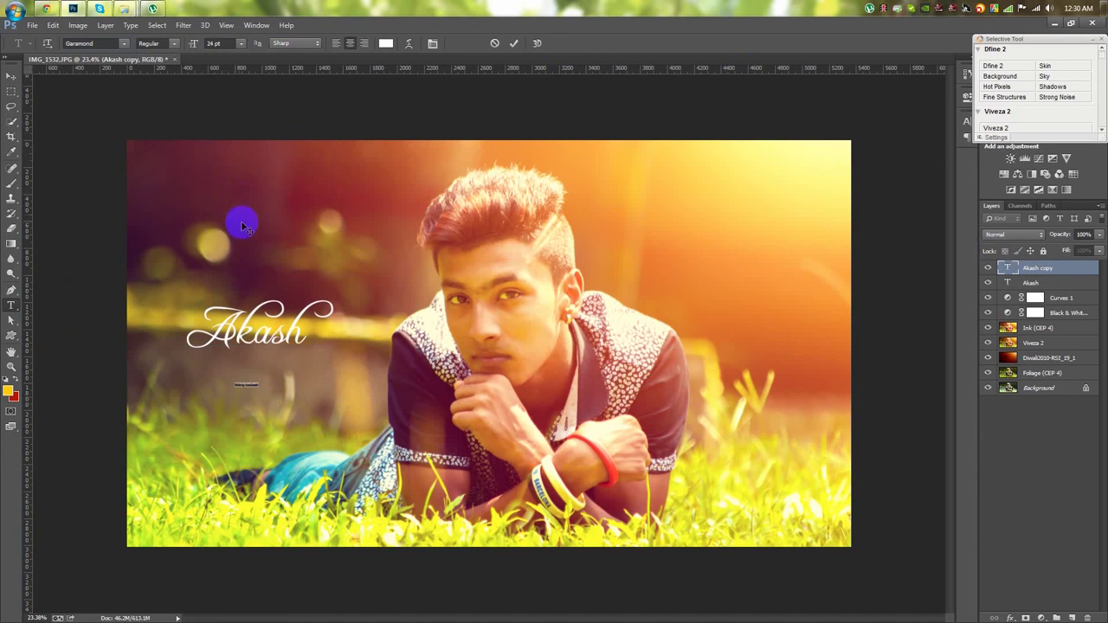
{"action": "left_click", "coordinate": [216, 43]}
{"action": "left_click", "coordinate": [337, 44]}
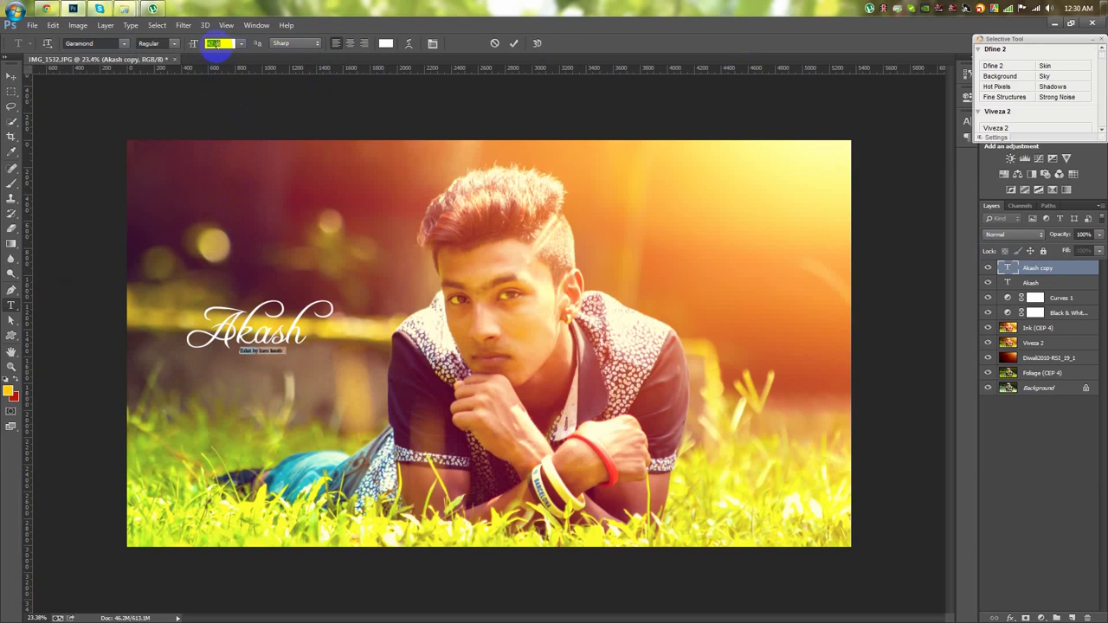
- Widen the credit line's letter tracking in the Character panel and commit it
{"action": "left_click", "coordinate": [964, 120]}
{"action": "key", "text": "shift+Up"}
{"action": "key", "text": "shift+Up"}
{"action": "key", "text": "shift+Up"}
{"action": "key", "text": "shift+Up"}
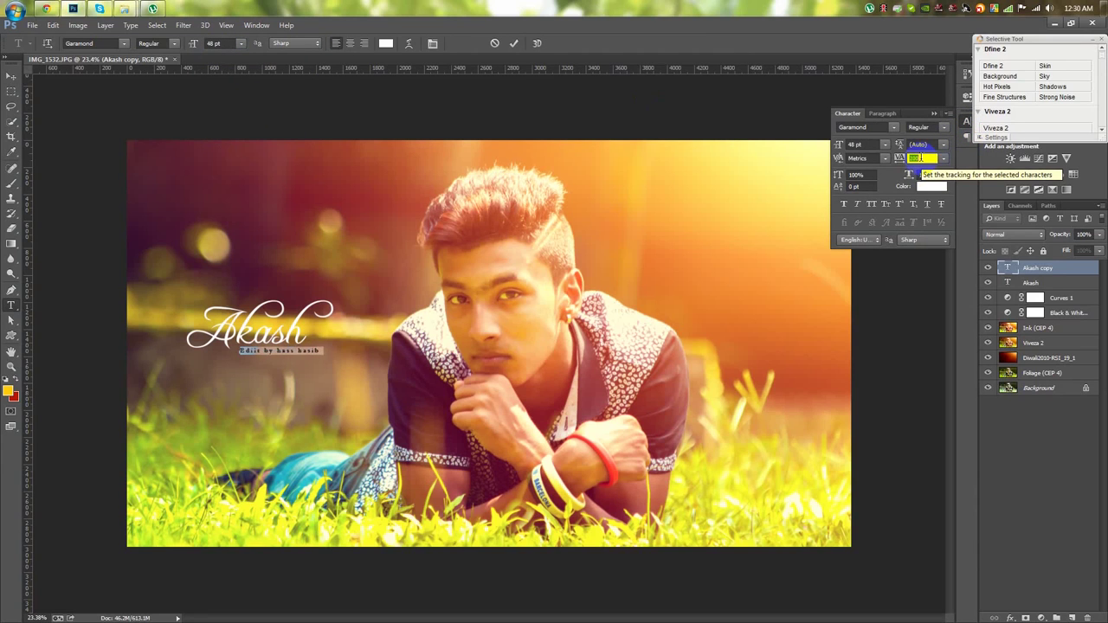
{"action": "left_click", "coordinate": [933, 113]}
{"action": "left_click", "coordinate": [514, 44]}
- Zoom in and nudge the credit line into place just under Akash
{"action": "key", "text": "v"}
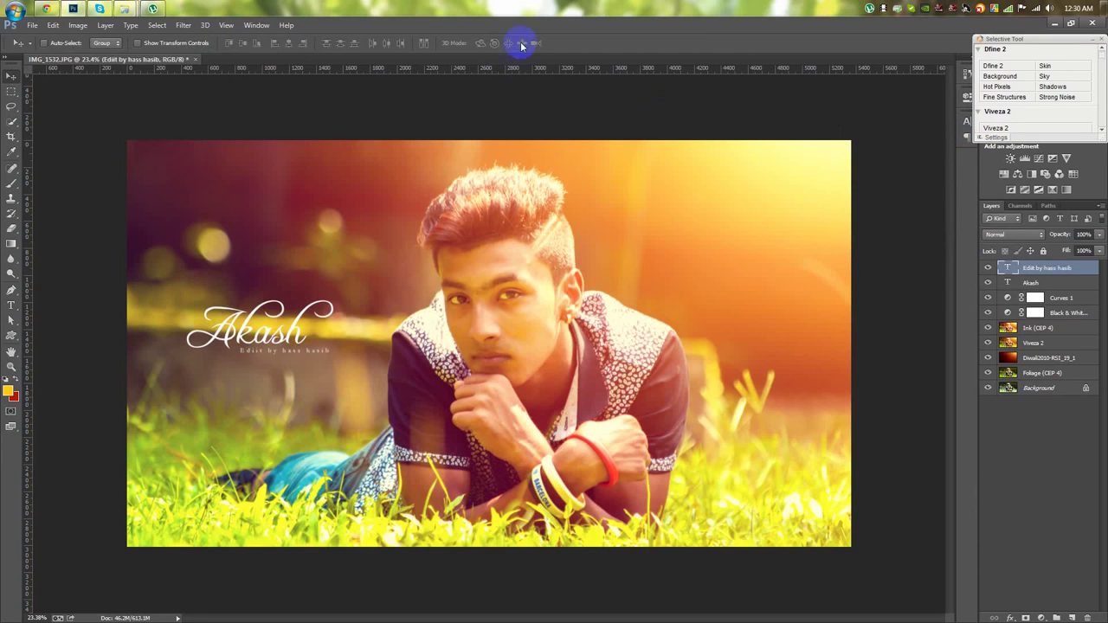
{"action": "scroll", "coordinate": [318, 308], "scroll_direction": "up", "scroll_amount": 5}
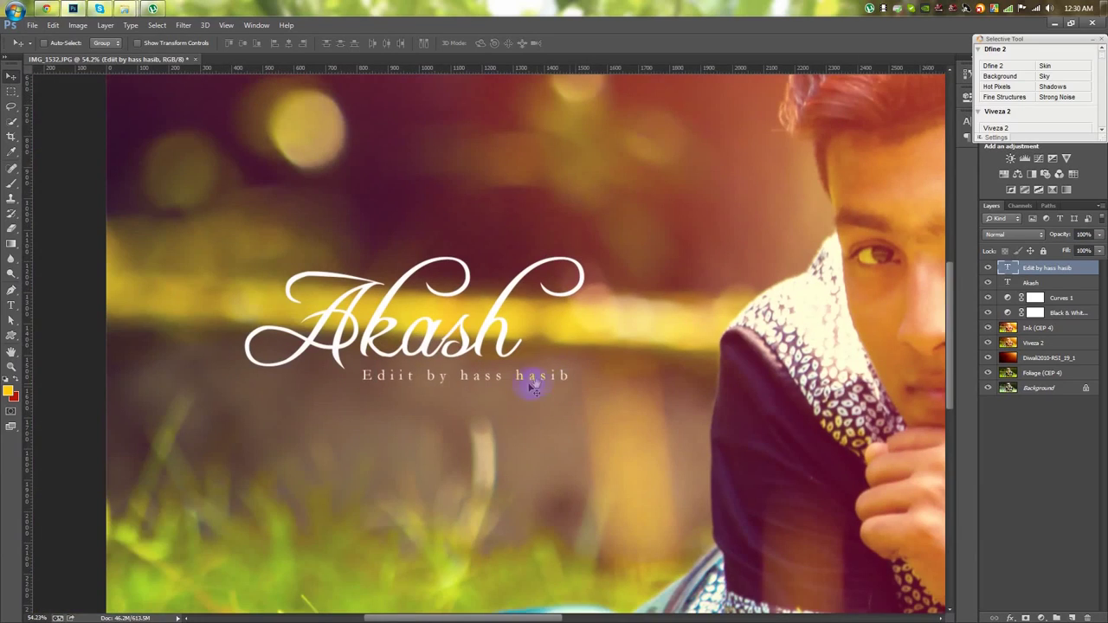
{"action": "left_click_drag", "start_coordinate": [527, 384], "coordinate": [519, 378]}
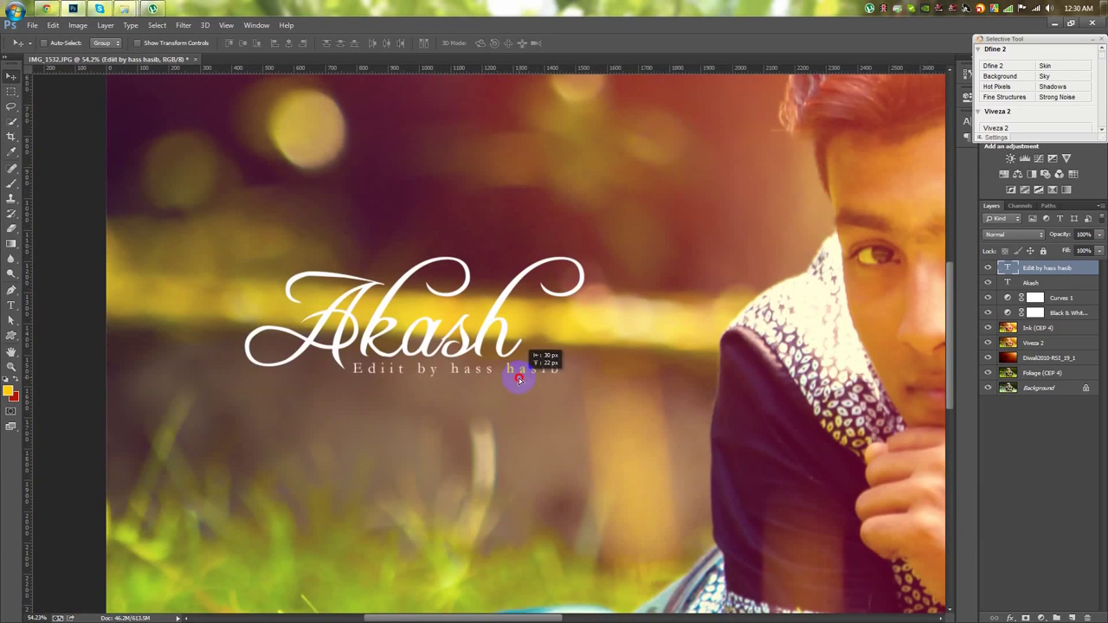
{"action": "key", "text": "Left"}
{"action": "key", "text": "Left"}
{"action": "key", "text": "Up"}
{"action": "key", "text": "Up"}
{"action": "key", "text": "Left"}
{"action": "key", "text": "Left"}
{"action": "key", "text": "Up"}
{"action": "key", "text": "Up"}
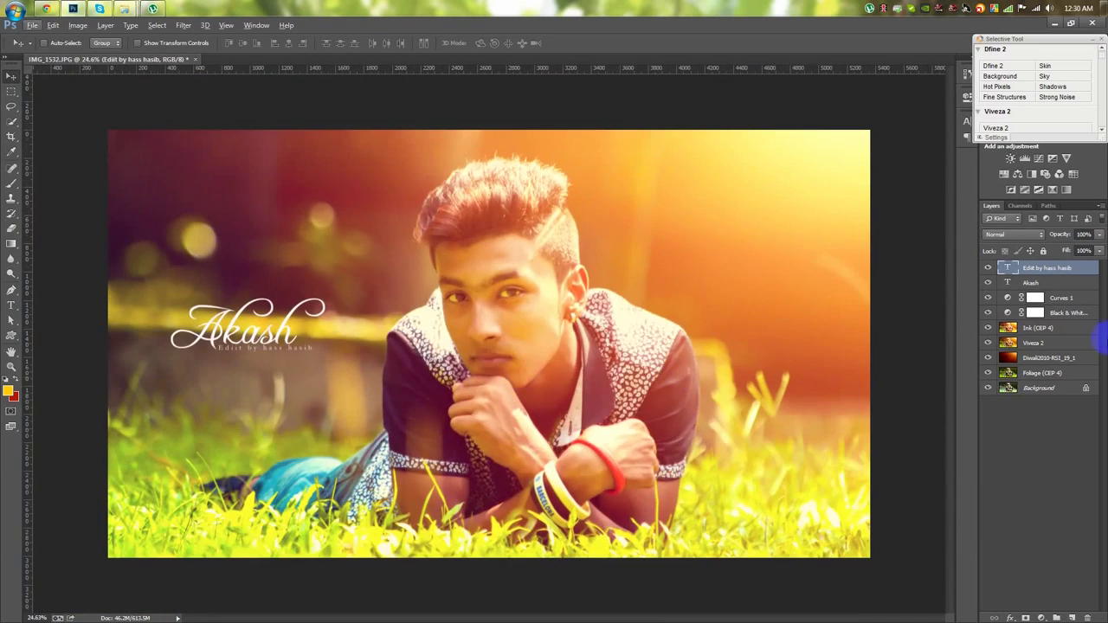
- Select both text layers, enlarge them together, and move the block toward the upper right
{"action": "left_click", "coordinate": [1057, 283], "text": "ctrl"}
{"action": "key", "text": "ctrl+t"}
{"action": "left_click_drag", "start_coordinate": [326, 297], "coordinate": [295, 382]}
{"action": "left_click", "coordinate": [580, 43]}
{"action": "left_click_drag", "start_coordinate": [345, 422], "coordinate": [841, 297]}
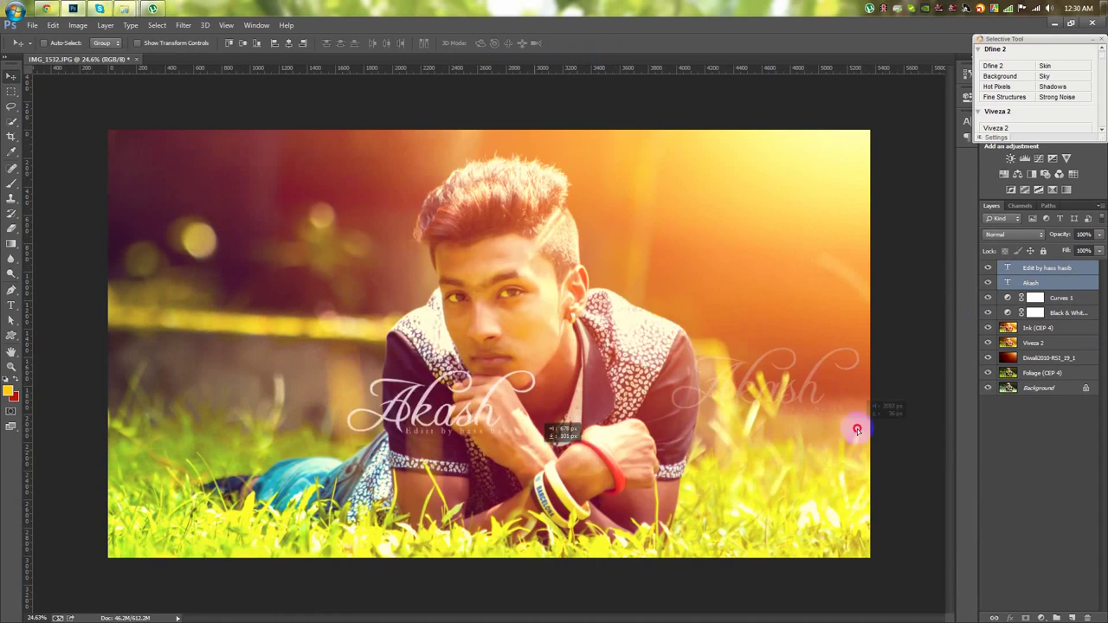
{"action": "left_click_drag", "start_coordinate": [653, 327], "coordinate": [828, 299]}
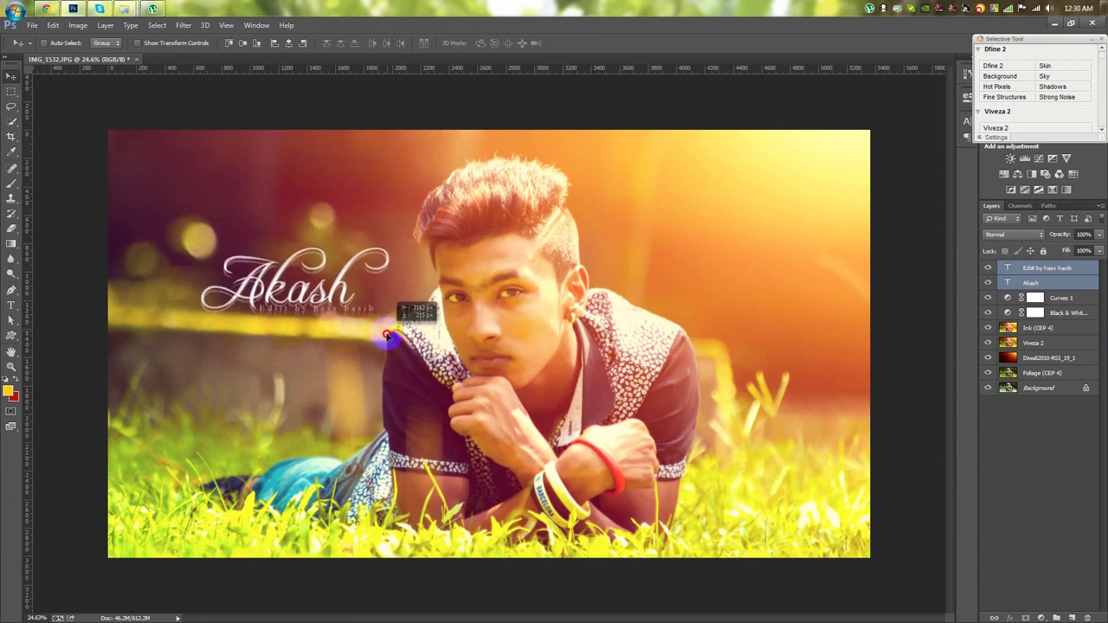
- Settle the title block at the upper right and set the layers to Overlay blend mode
{"action": "left_click", "coordinate": [1014, 233]}
{"action": "left_click", "coordinate": [1004, 385]}
{"action": "mouse_move", "coordinate": [818, 286]}
{"action": "left_mouse_down"}
{"action": "mouse_move", "coordinate": [456, 397]}
{"action": "mouse_move", "coordinate": [805, 301]}
{"action": "left_mouse_up"}
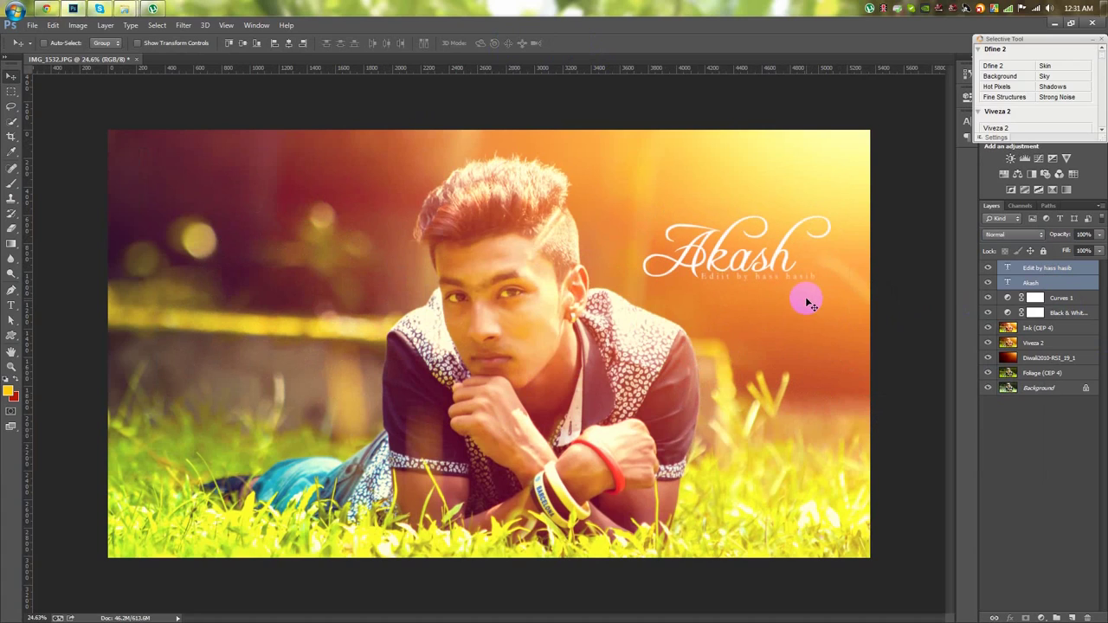
{"action": "left_click_drag", "start_coordinate": [1063, 235], "coordinate": [1058, 238]}
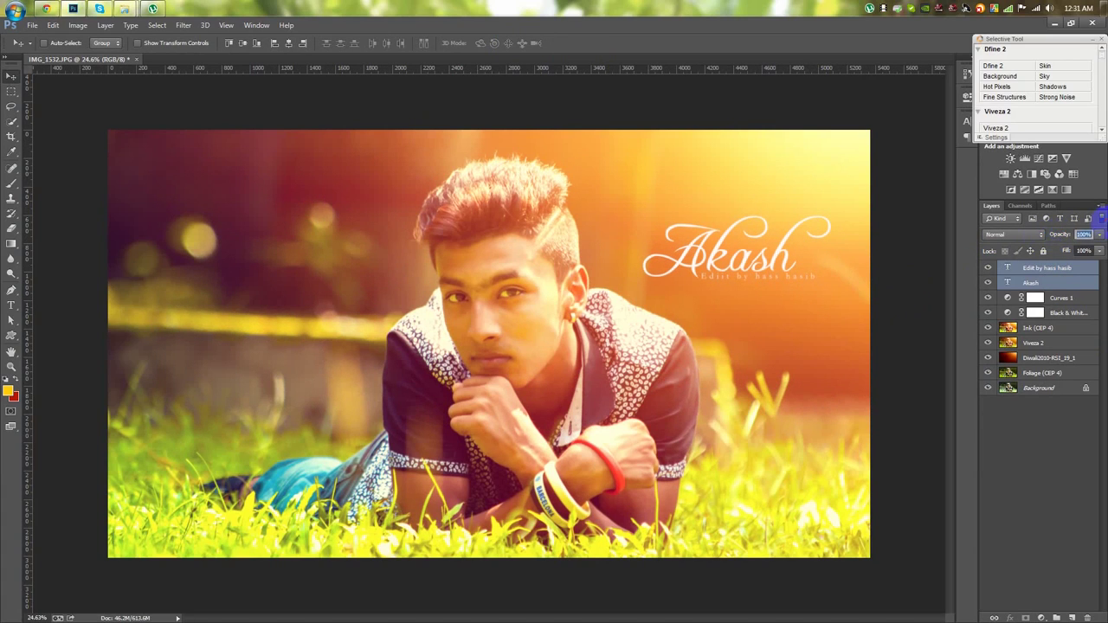
{"action": "left_click", "coordinate": [1041, 235]}
{"action": "left_click", "coordinate": [1004, 380]}
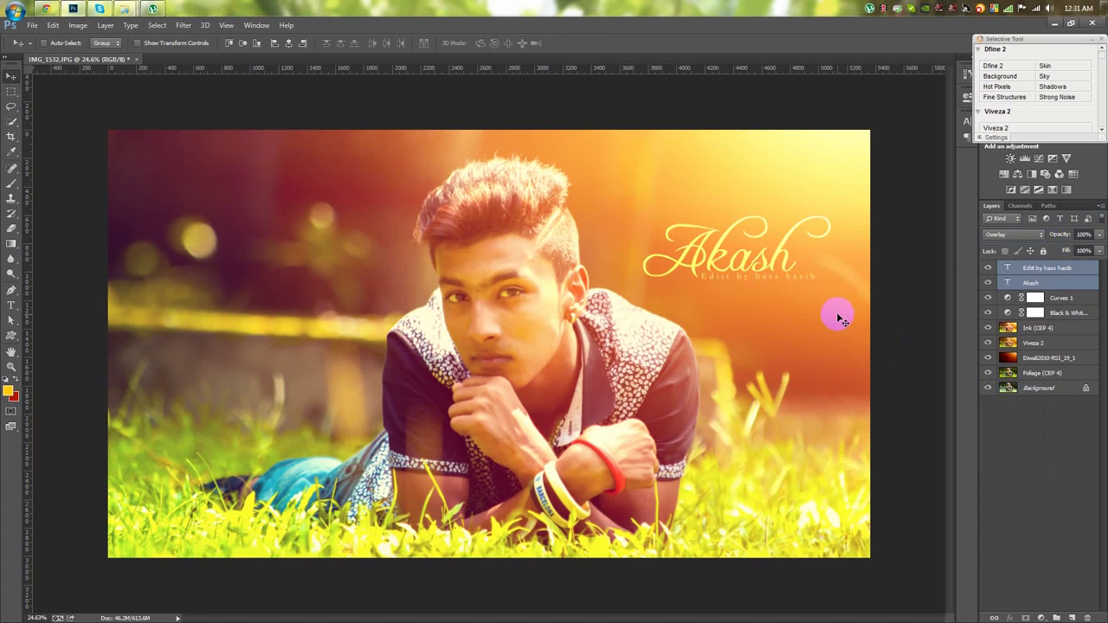